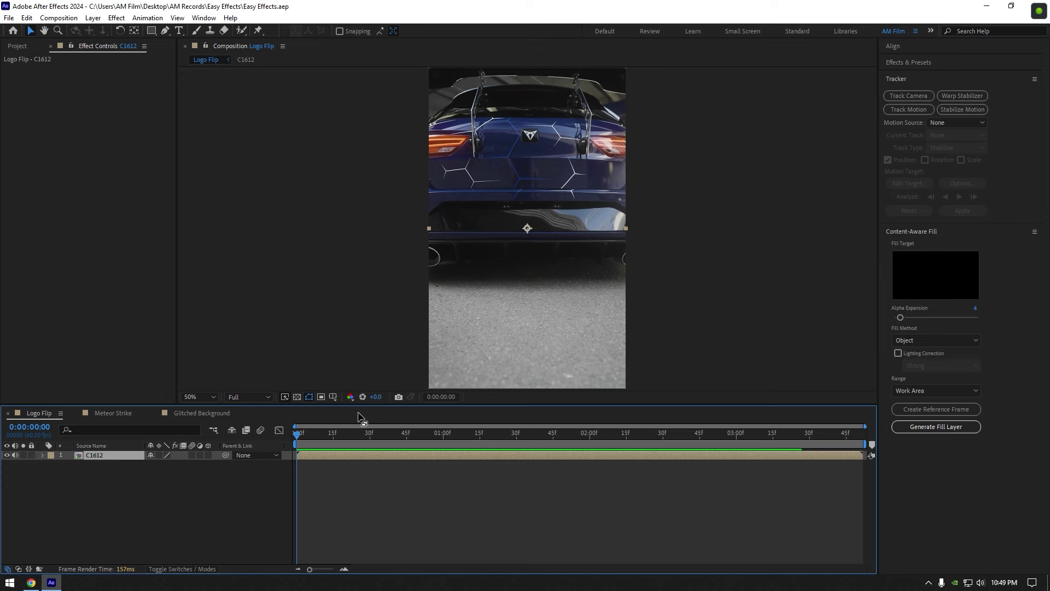
Step: Duplicate the C1612 footage as a layer named Clean and trim its out point
key("ctrl+d")
right_click(100, 455)
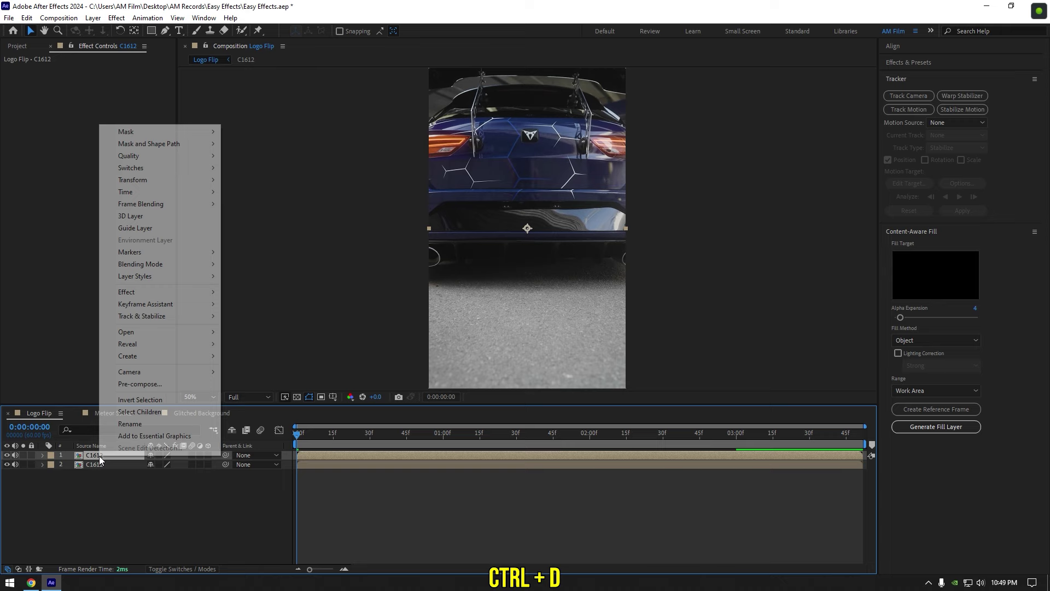
left_click(129, 424)
type("Clean")
key("Return")
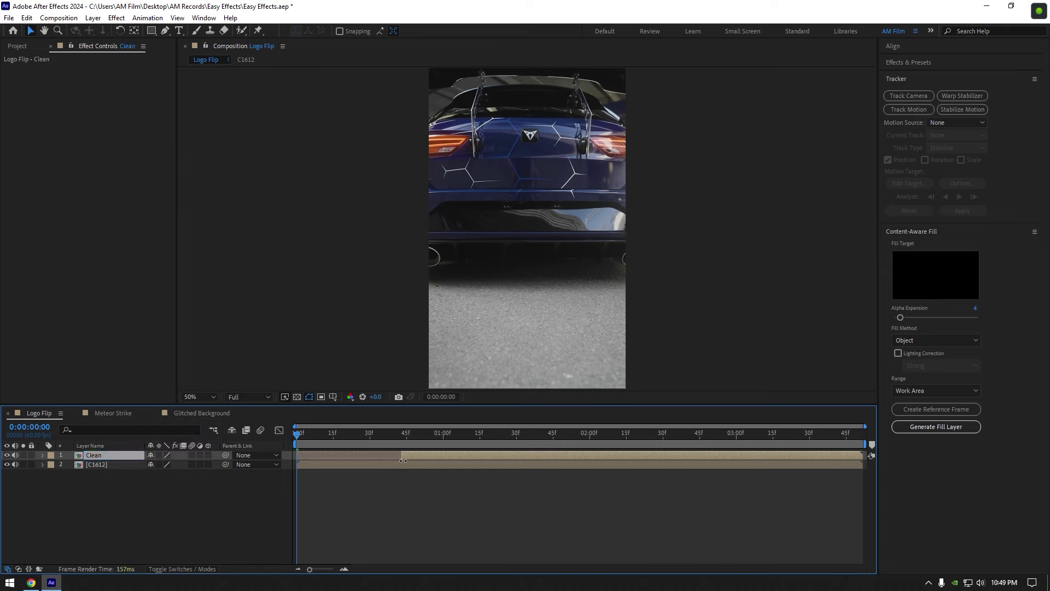
left_click_drag(374, 431, 698, 457)
mouse_move(863, 456)
left_mouse_down()
mouse_move(430, 442)
mouse_move(440, 460)
left_mouse_up()
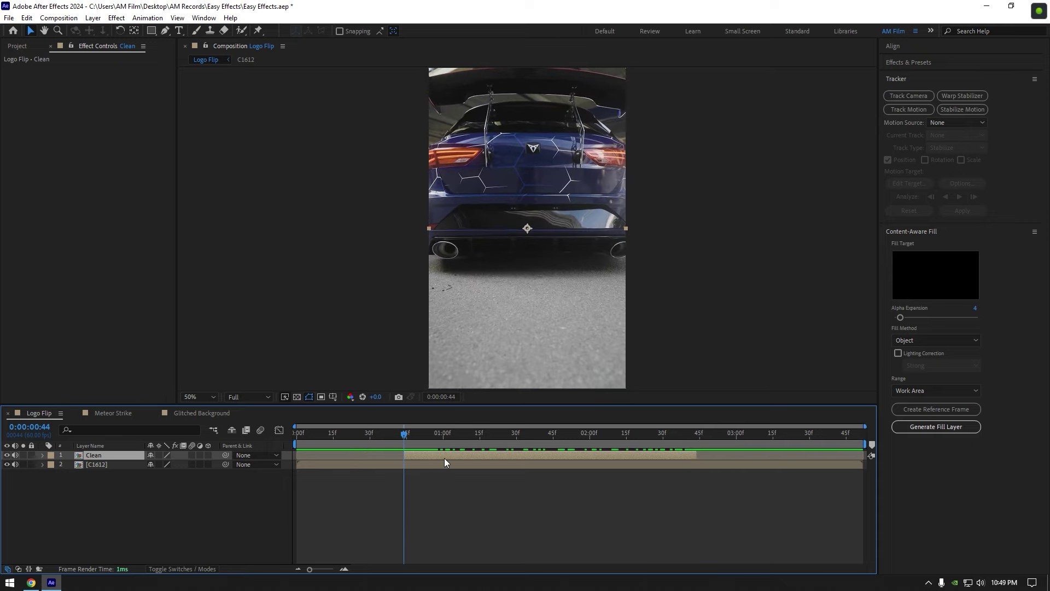
Step: Apply the Mocha AE effect to Clean and launch Mocha on it
key("ctrl+space")
type("mo")
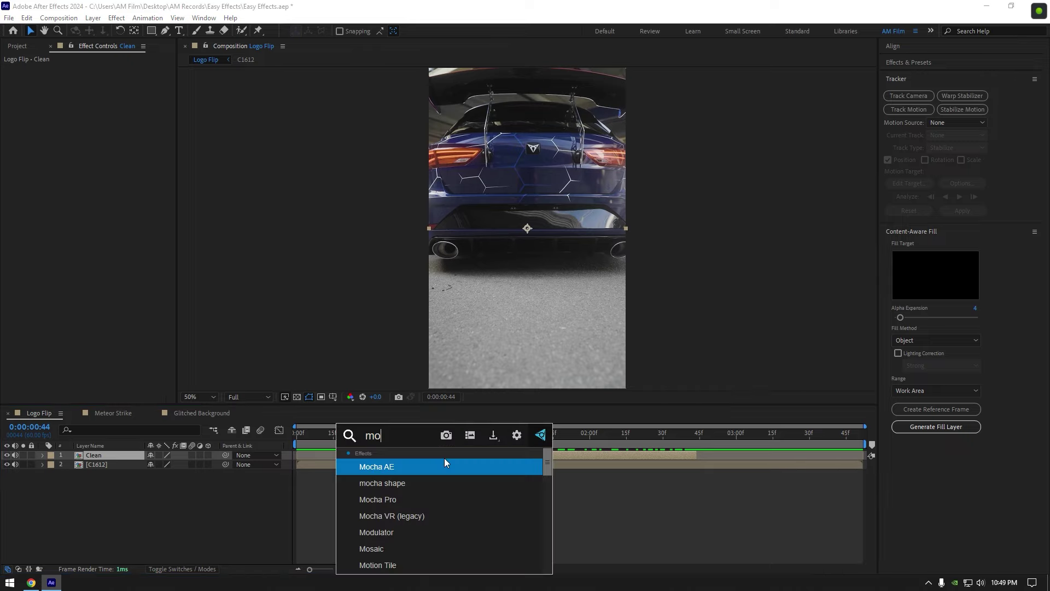
type("c")
key("Return")
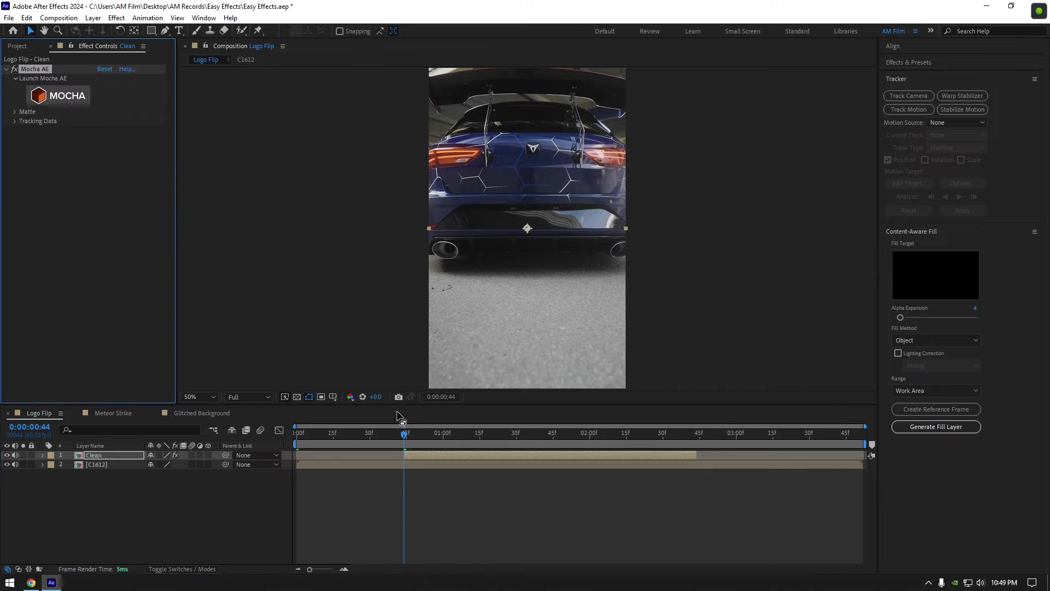
left_click(64, 98)
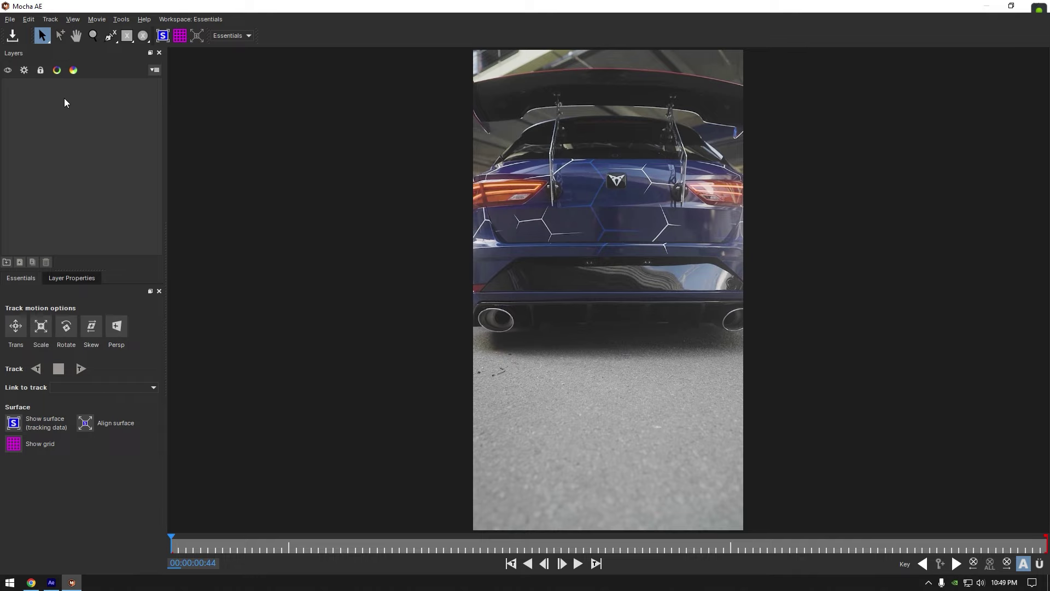
Step: Draw an X-Spline shape around the rear logo and track it forward
left_click(108, 38)
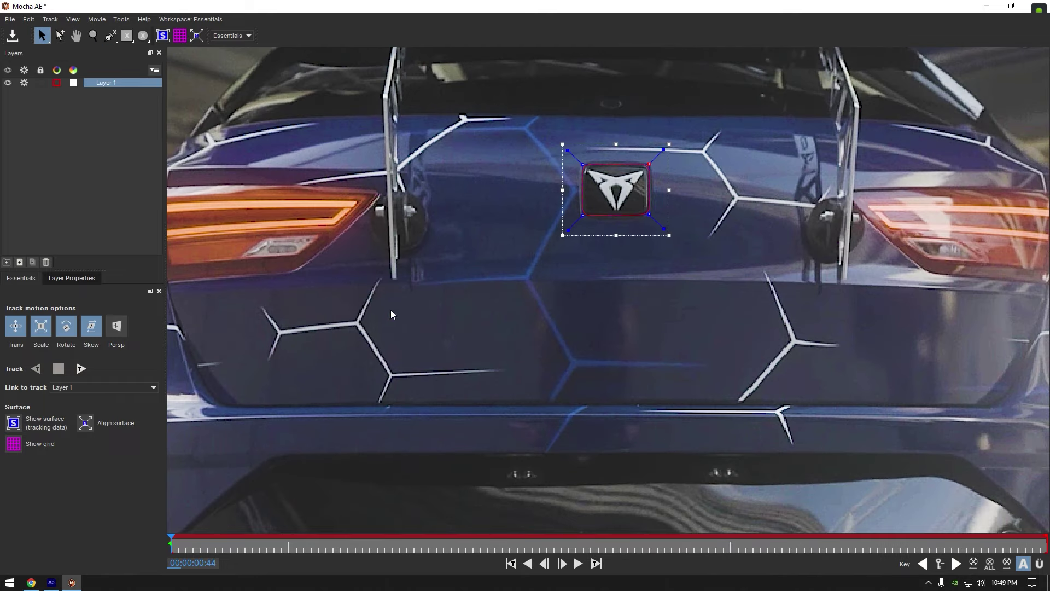
left_click(79, 369)
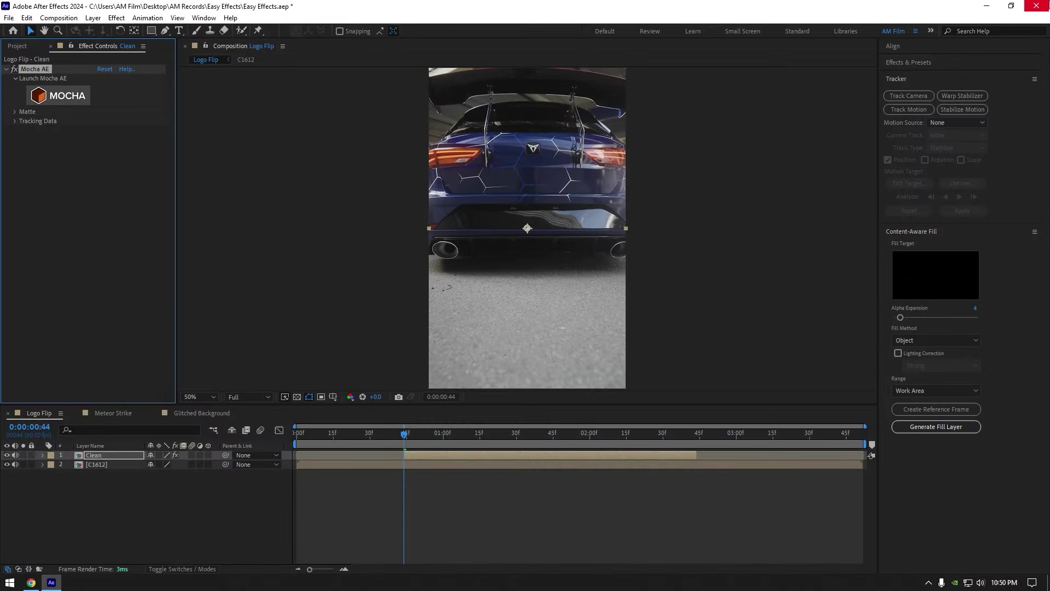
Step: Create After Effects masks from the Mocha track and hide the original C1612 layer
left_click(14, 112)
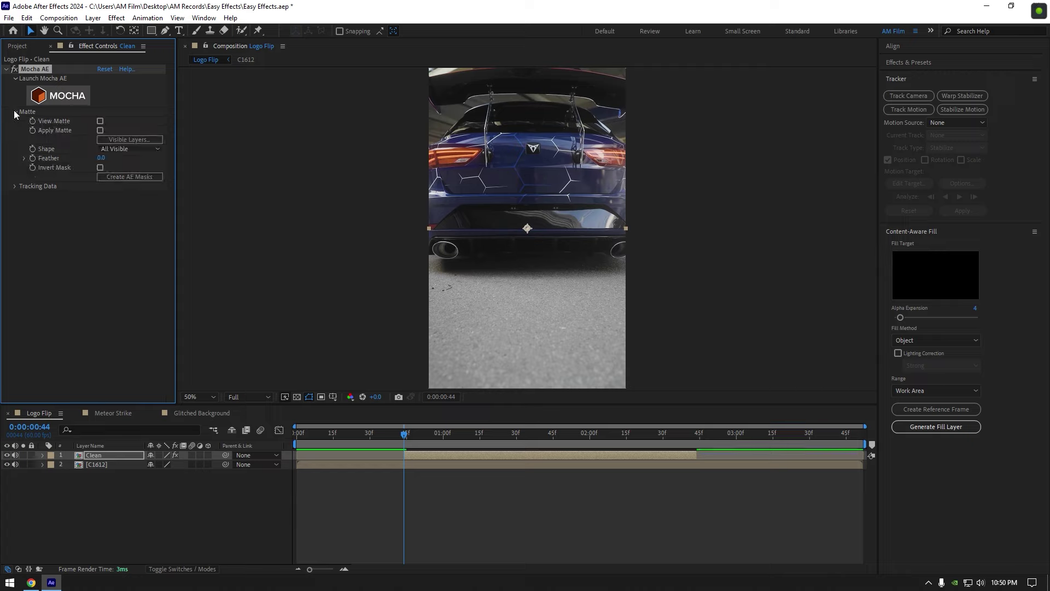
left_click(128, 177)
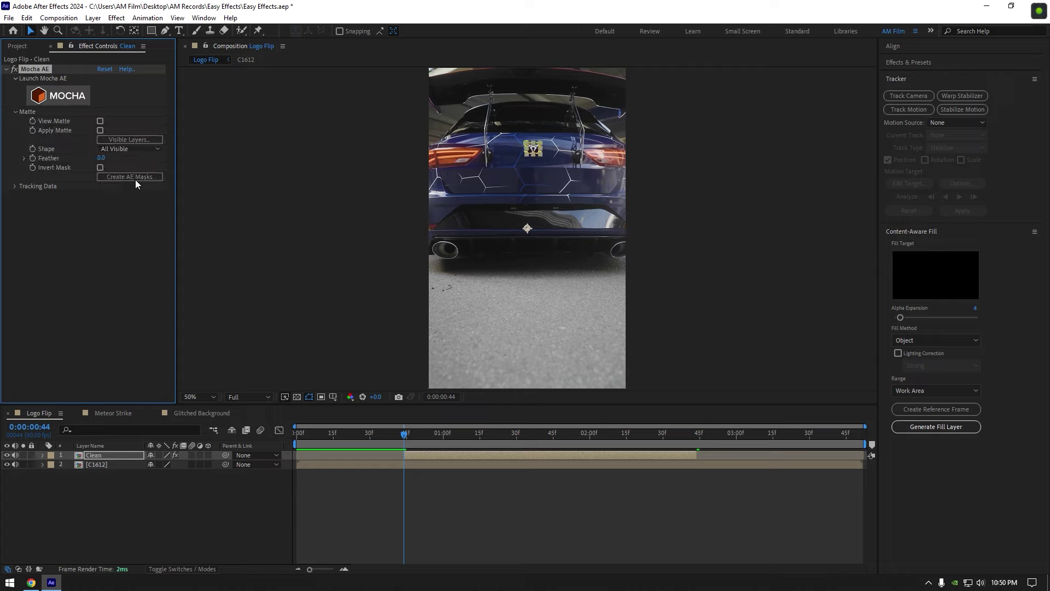
left_click(101, 464)
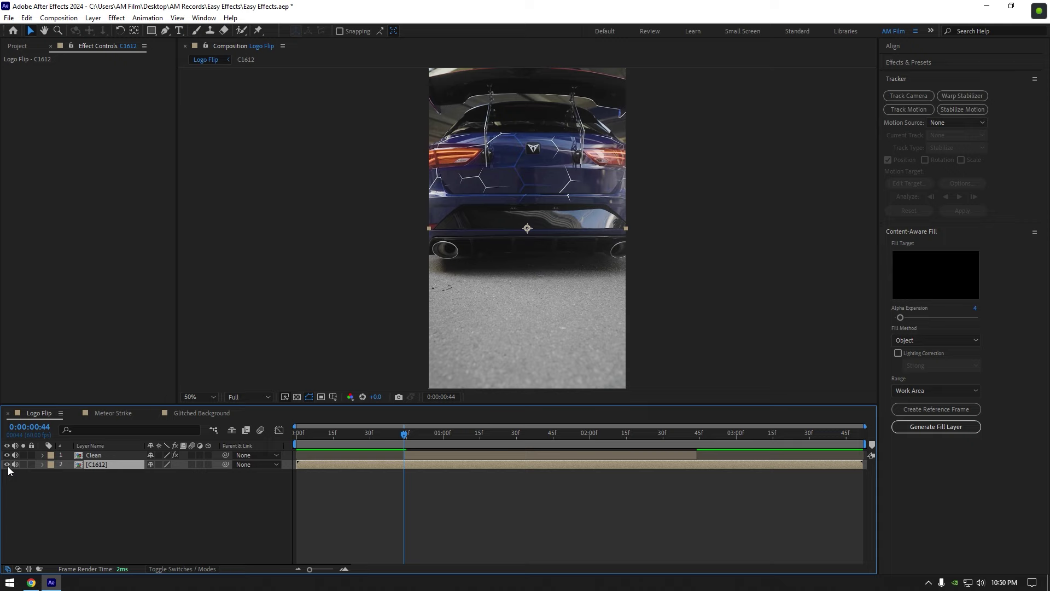
left_click(7, 466)
Step: Set the Clean layer's mask mode to Subtract
left_click(94, 456)
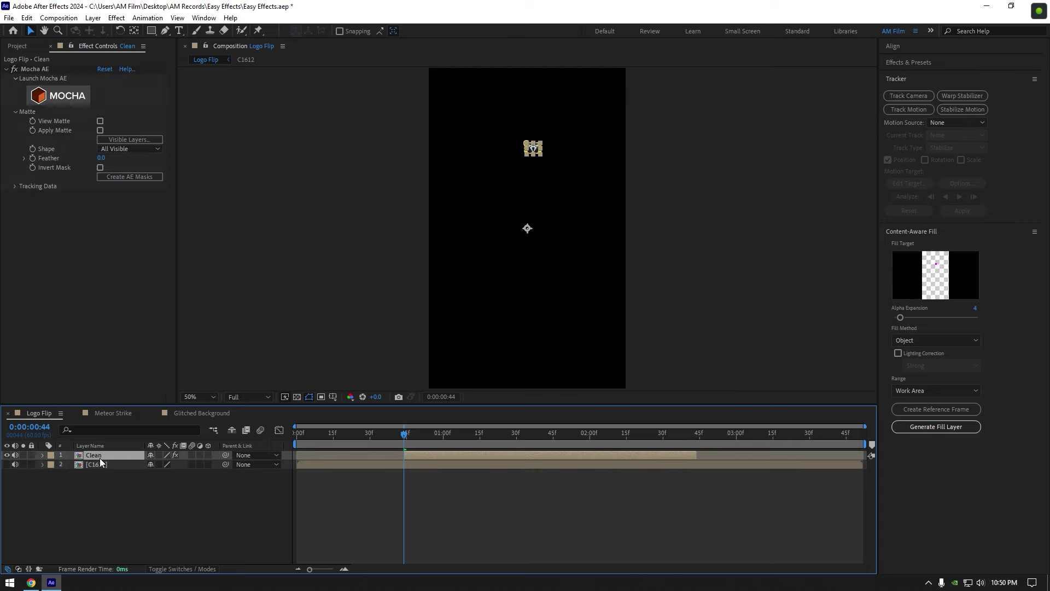
key("m")
left_click(169, 464)
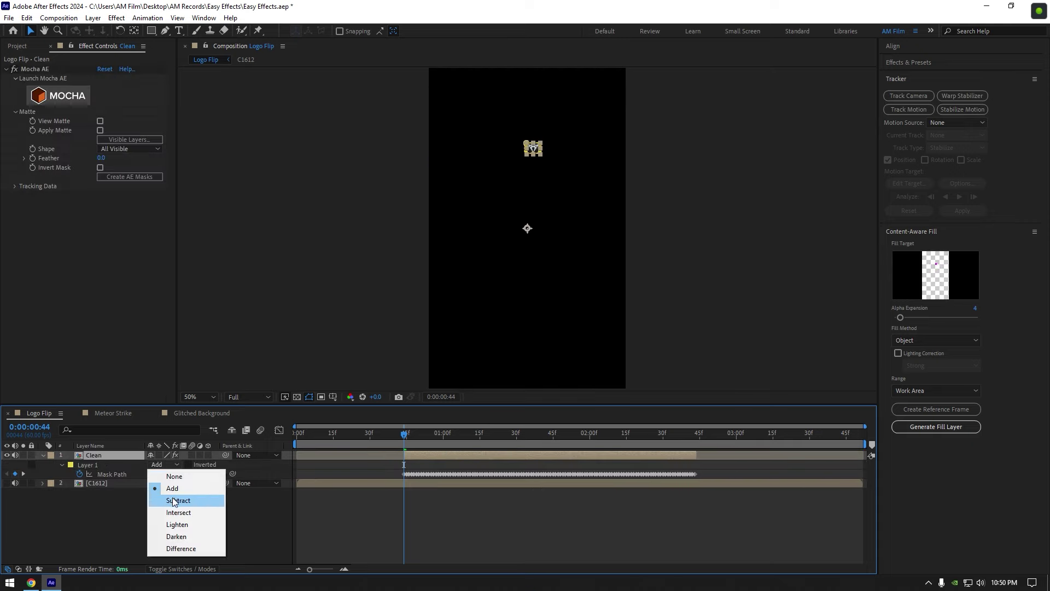
left_click(173, 499)
Step: Limit the work area from frame 44 to the track end and generate a Content-Aware Fill layer
left_click(42, 454)
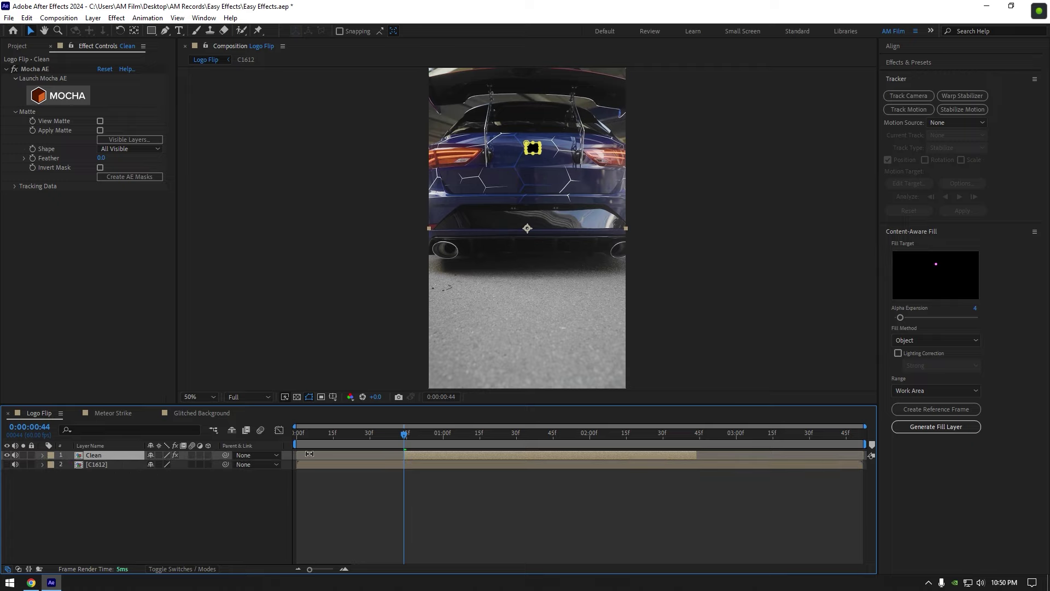
left_click_drag(294, 444, 401, 459)
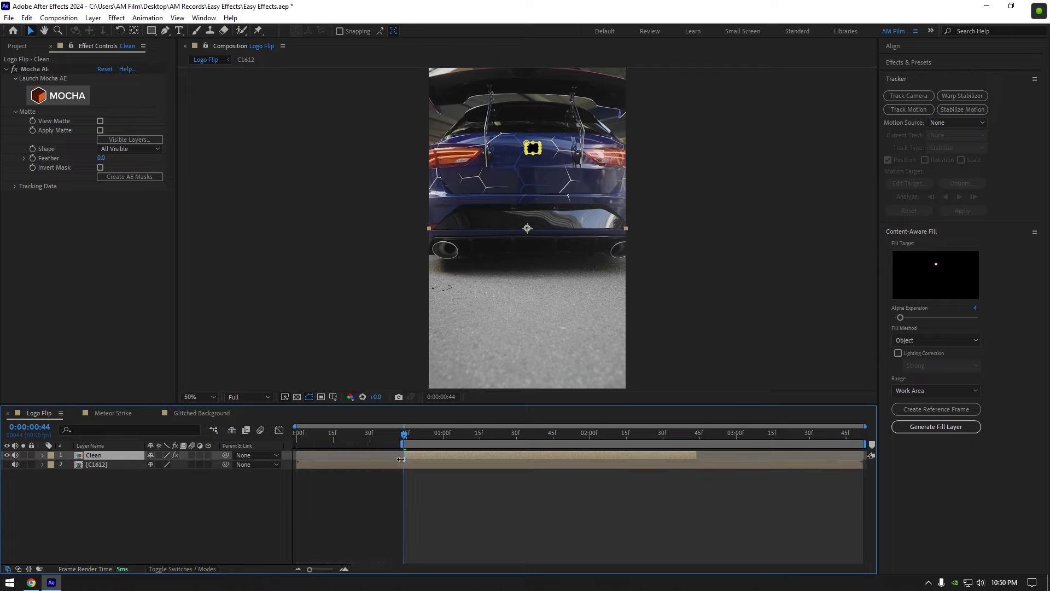
left_click_drag(863, 444, 698, 444)
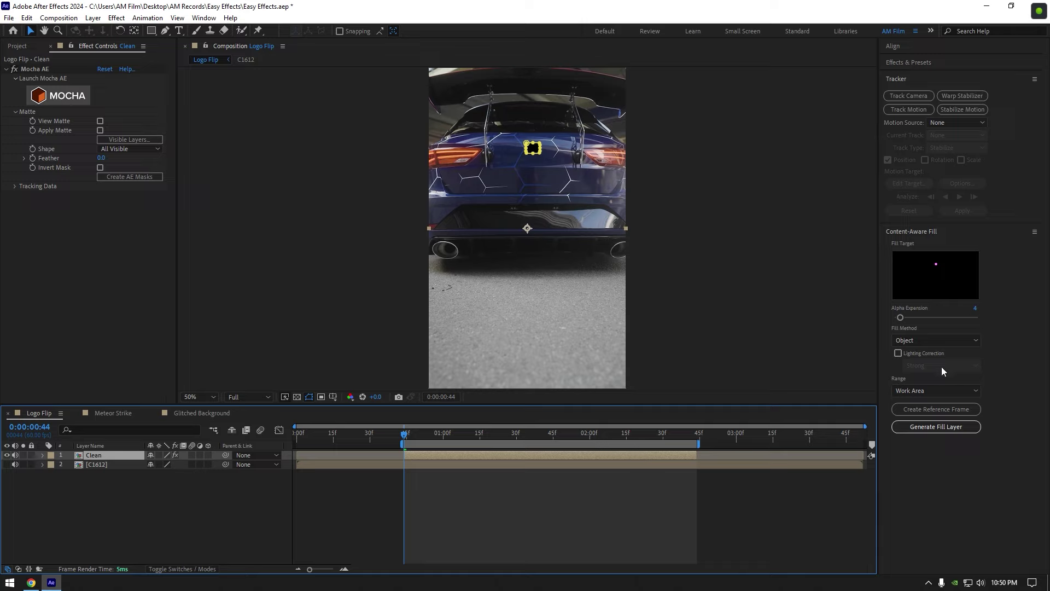
left_click(935, 429)
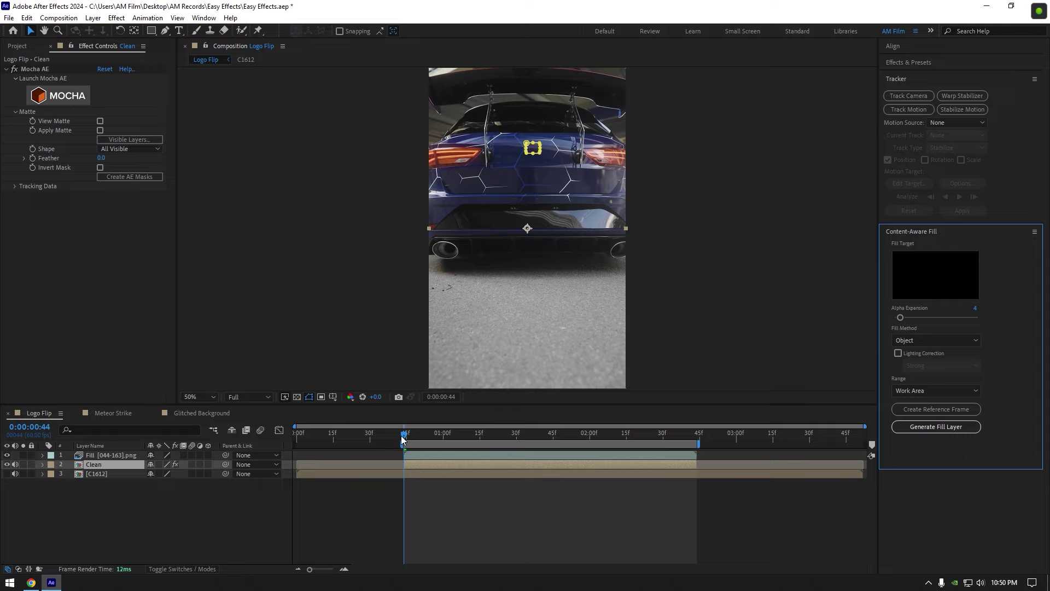
Step: Restore the full work area, preview the filled patch, and show C1612 again
left_click_drag(403, 439, 250, 445)
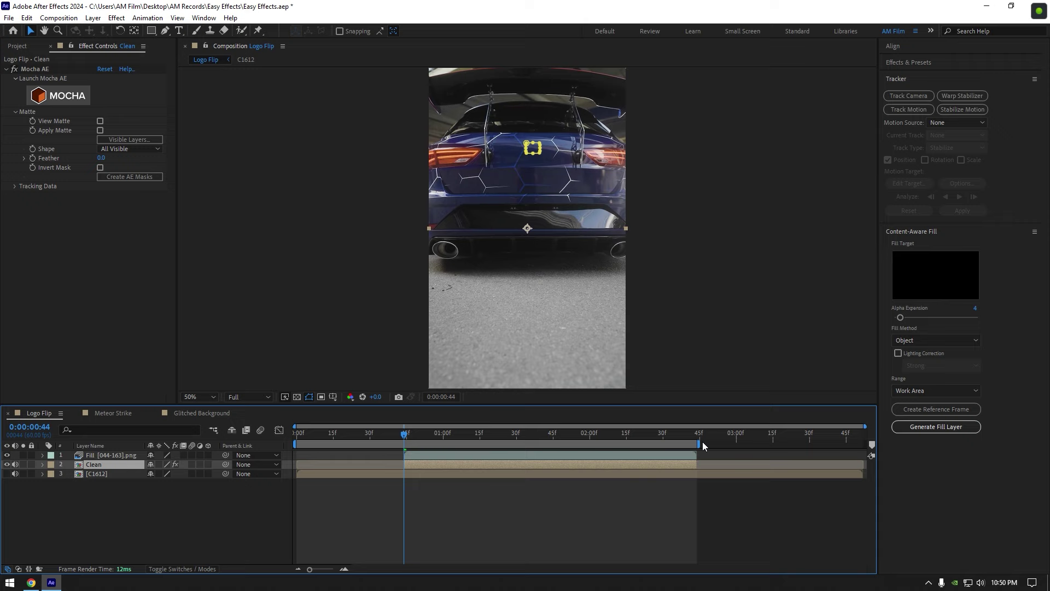
left_click_drag(700, 443, 931, 447)
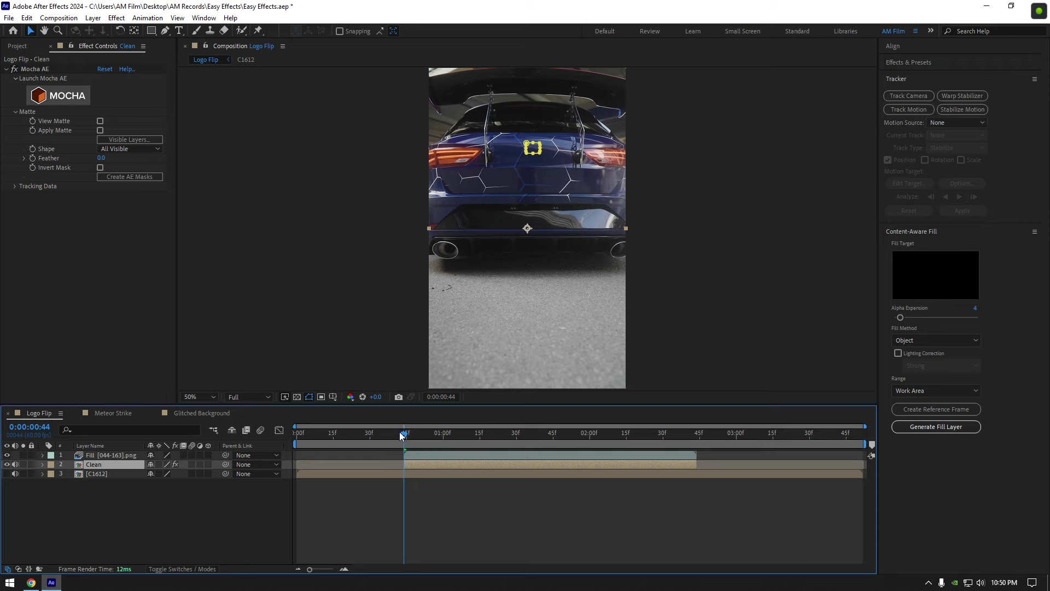
key("space")
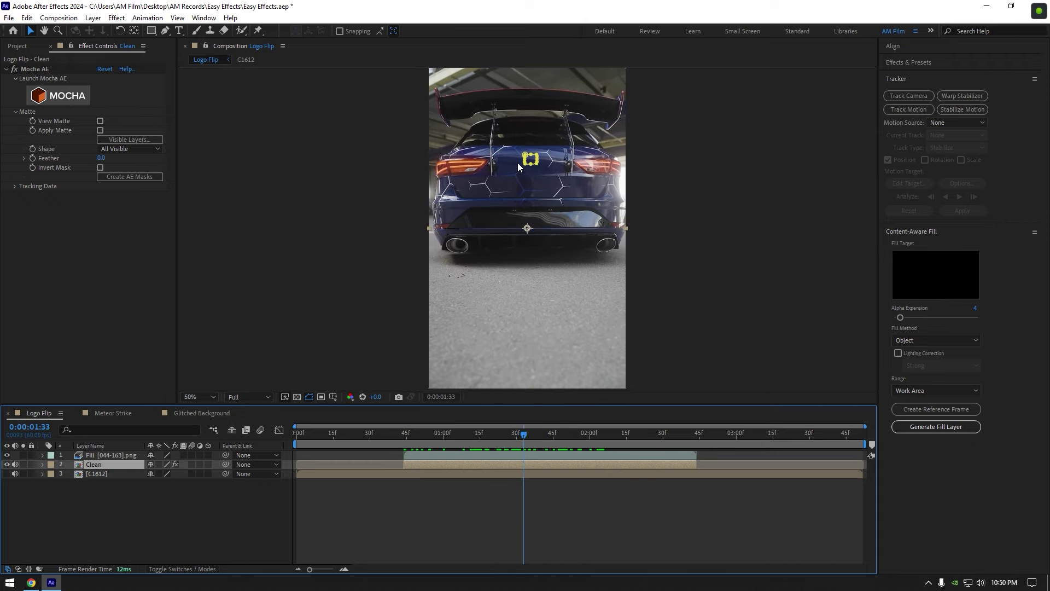
key("period")
left_click_drag(525, 436, 577, 442)
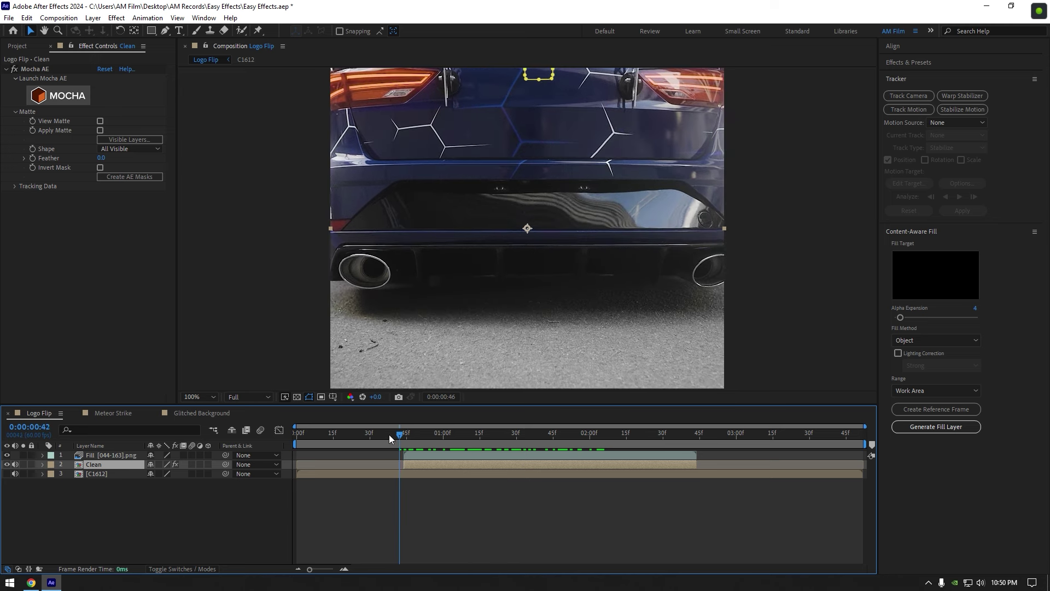
left_click(7, 474)
Step: Duplicate the Clean layer and rename the copy to Logo Flip
key("ctrl+d")
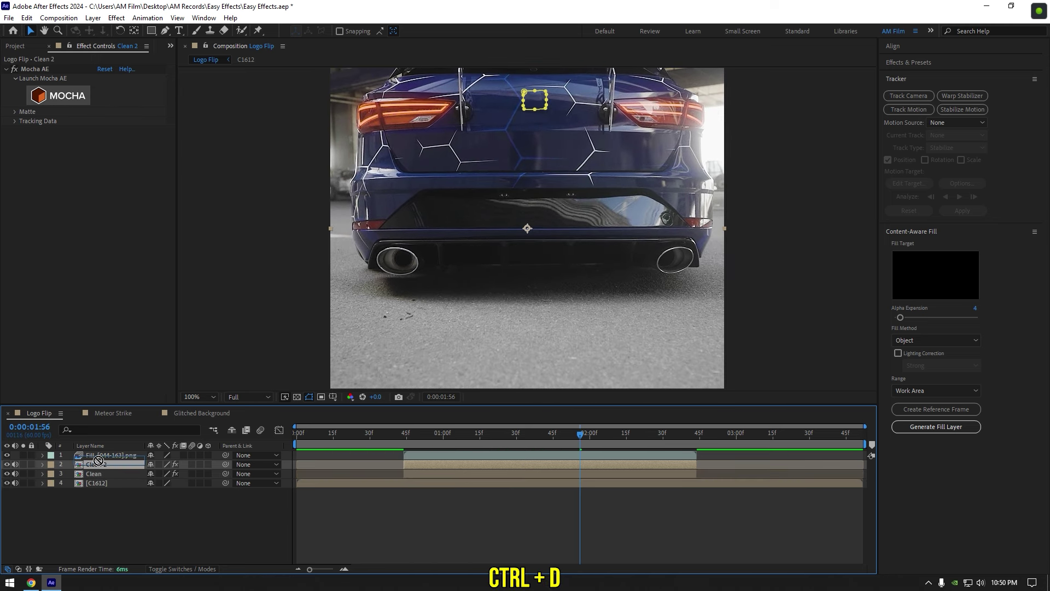
left_click_drag(105, 465, 98, 455)
right_click(97, 454)
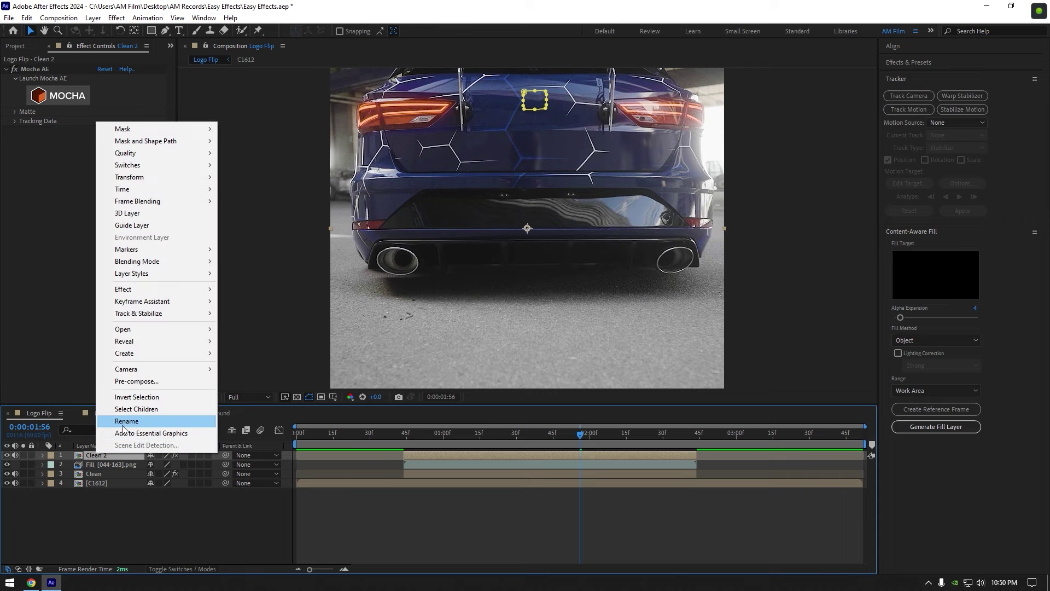
left_click(122, 423)
type("Logo Flip")
key("Return")
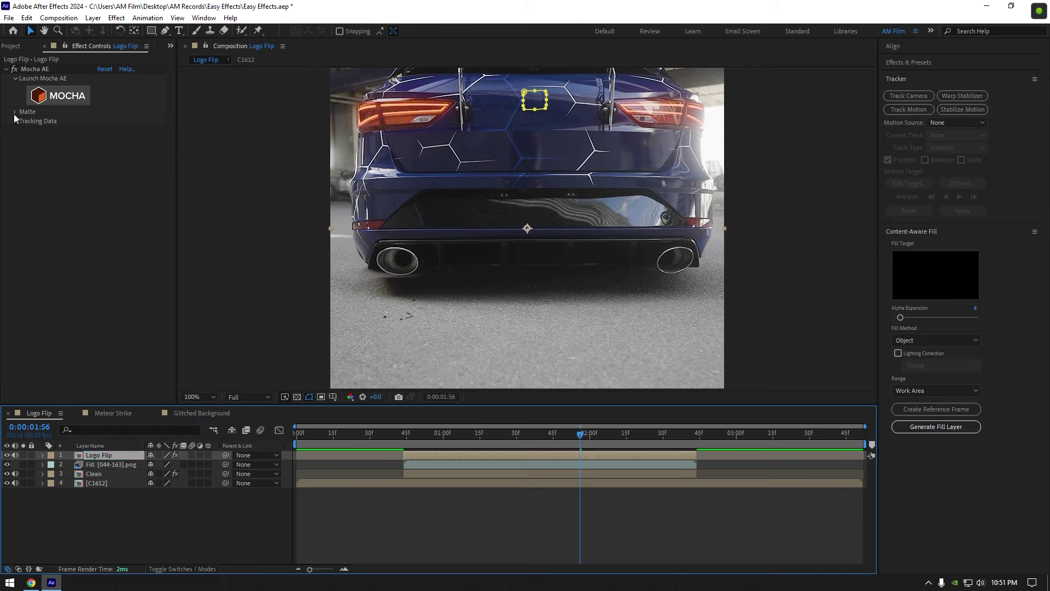
Step: Enable Apply Matte in Logo Flip's Mocha AE matte options so only the logo shows
left_click(13, 112)
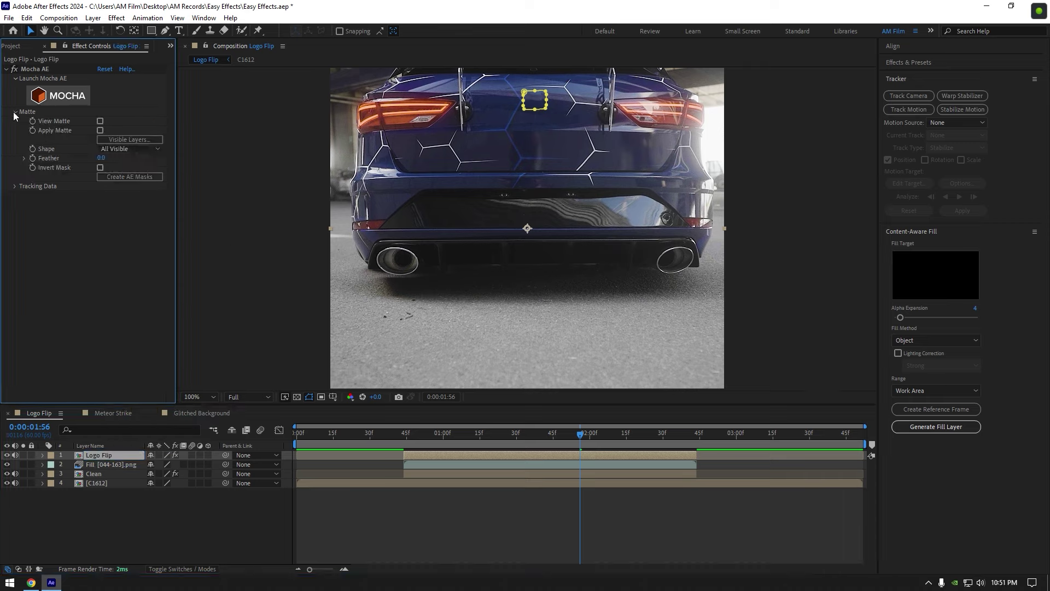
left_click(100, 130)
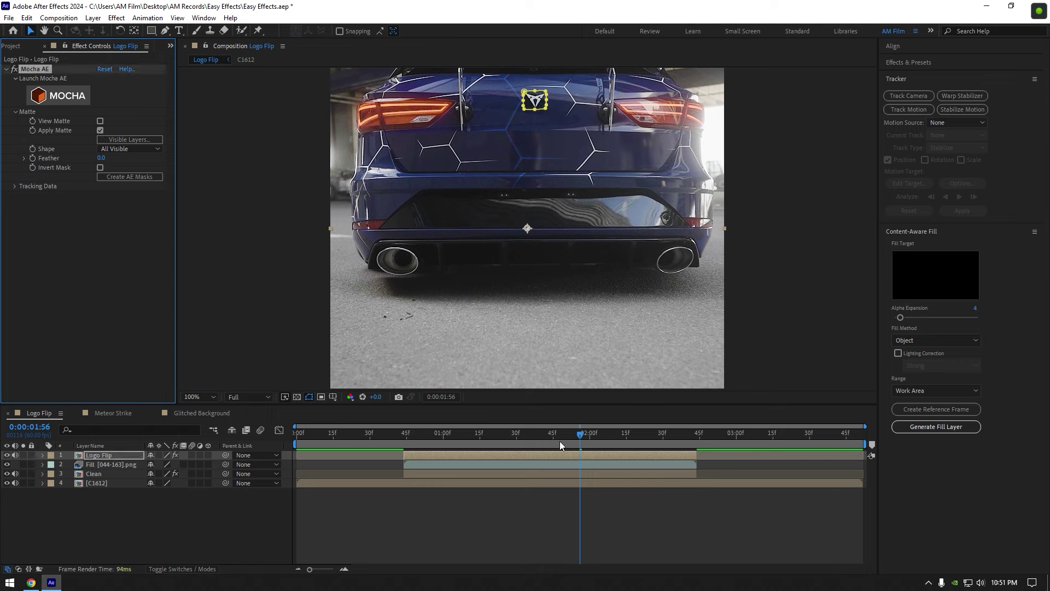
mouse_move(362, 433)
left_mouse_down()
mouse_move(436, 433)
mouse_move(403, 435)
left_mouse_up()
key("comma")
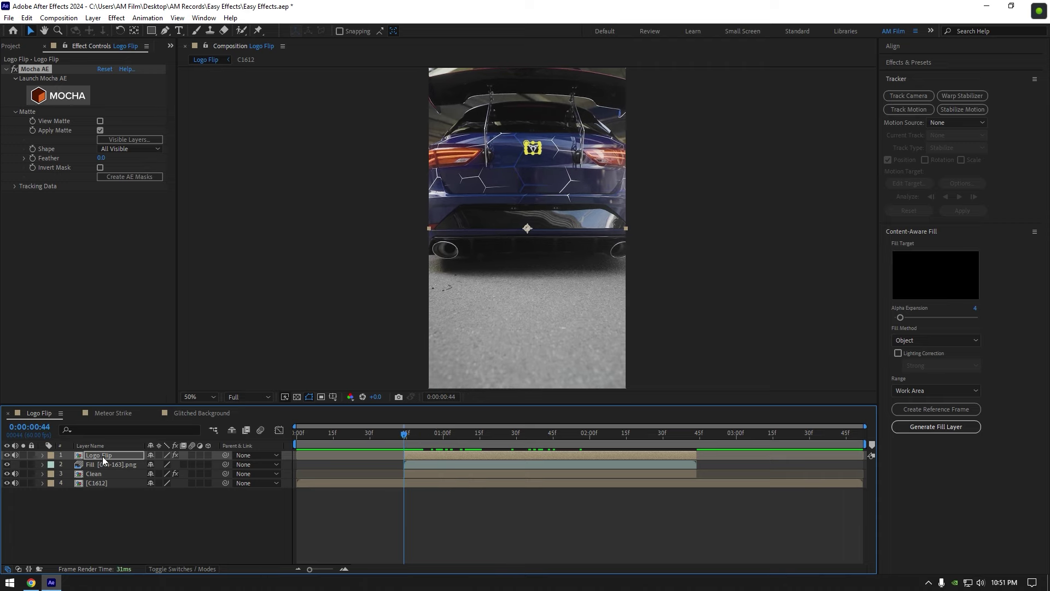
left_click(105, 457)
left_click(135, 31)
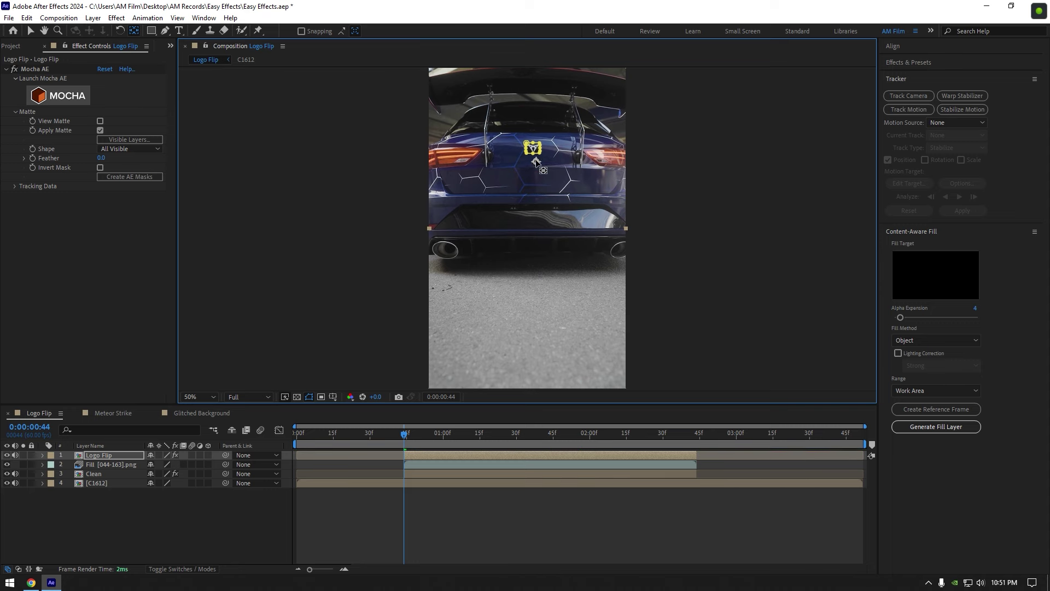
scroll(525, 262, "up", 4)
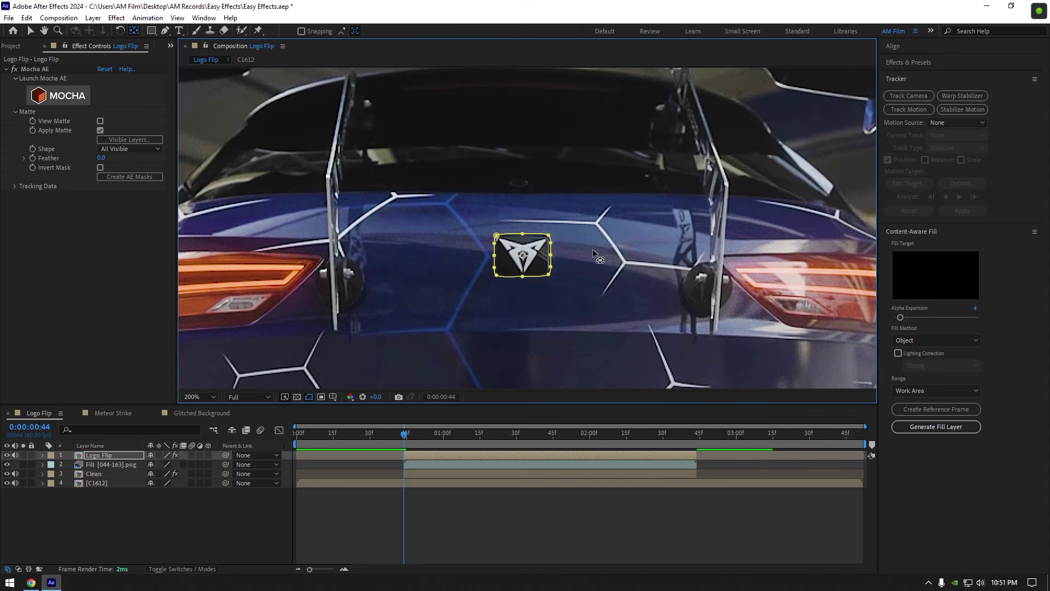
scroll(624, 332, "down", 2)
Step: Make Logo Flip 3D and set Position, Orientation and Rotation keyframes at 0:00:44
key("v")
key("p")
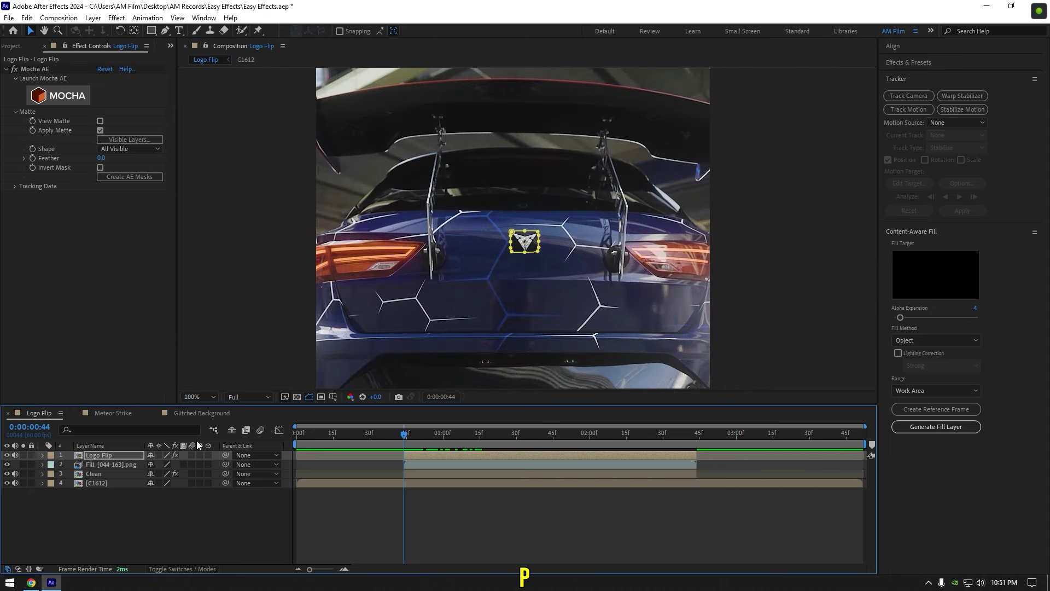
left_click(119, 456)
key("p")
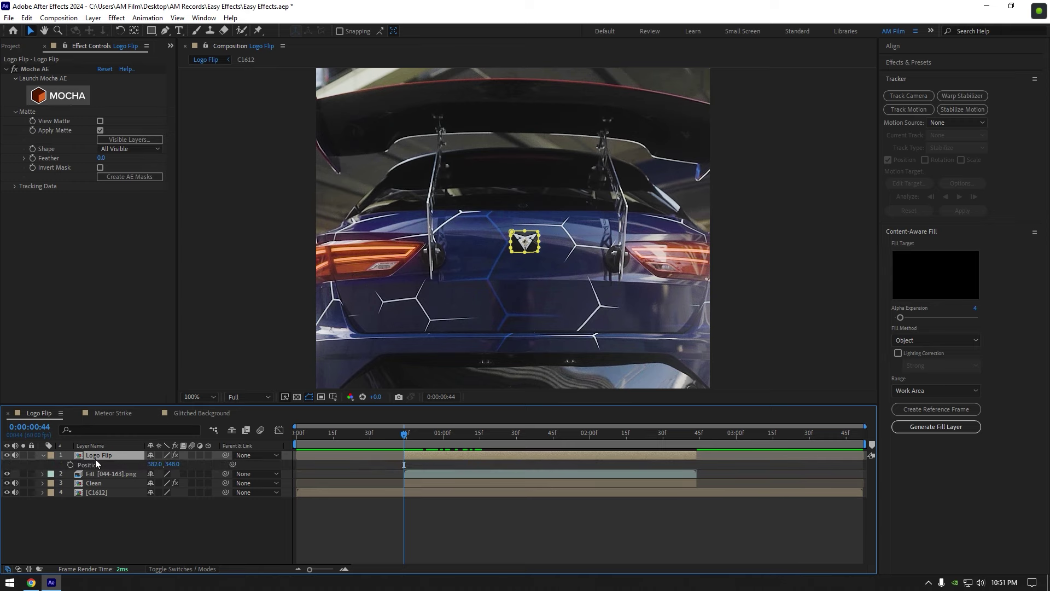
left_click(209, 455)
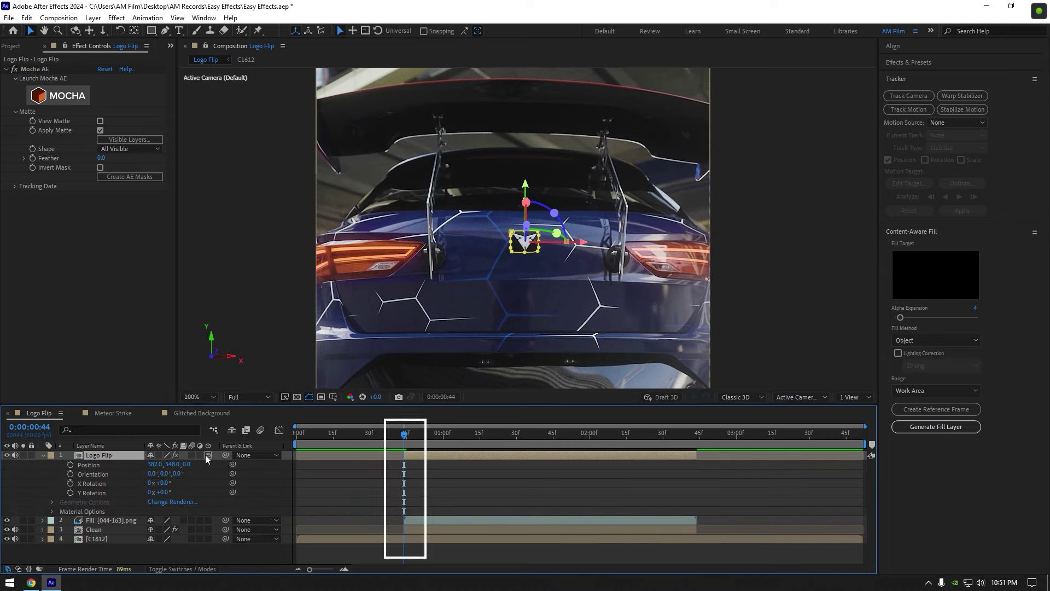
left_click(71, 465)
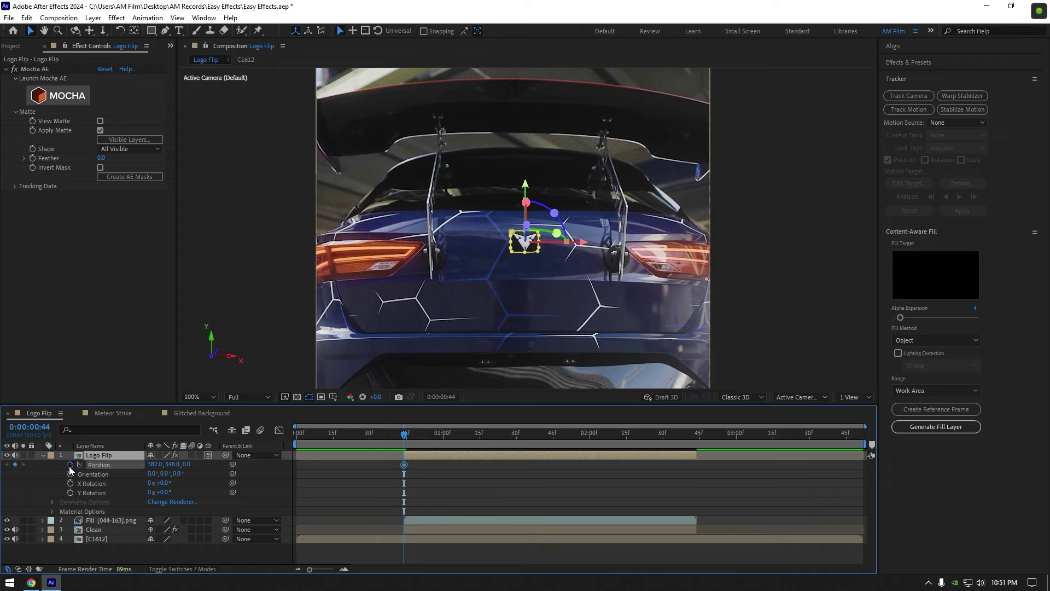
left_click(71, 473)
left_click(70, 493)
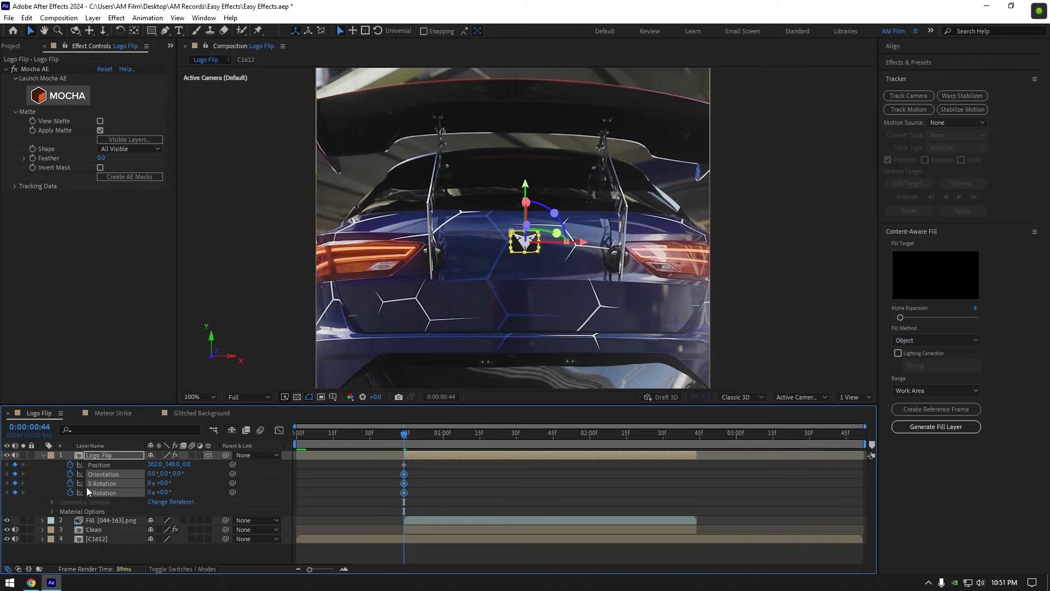
Step: Add Position, Orientation, X Rotation and Y Rotation keyframes at 0:02:44
left_click_drag(405, 435, 696, 442)
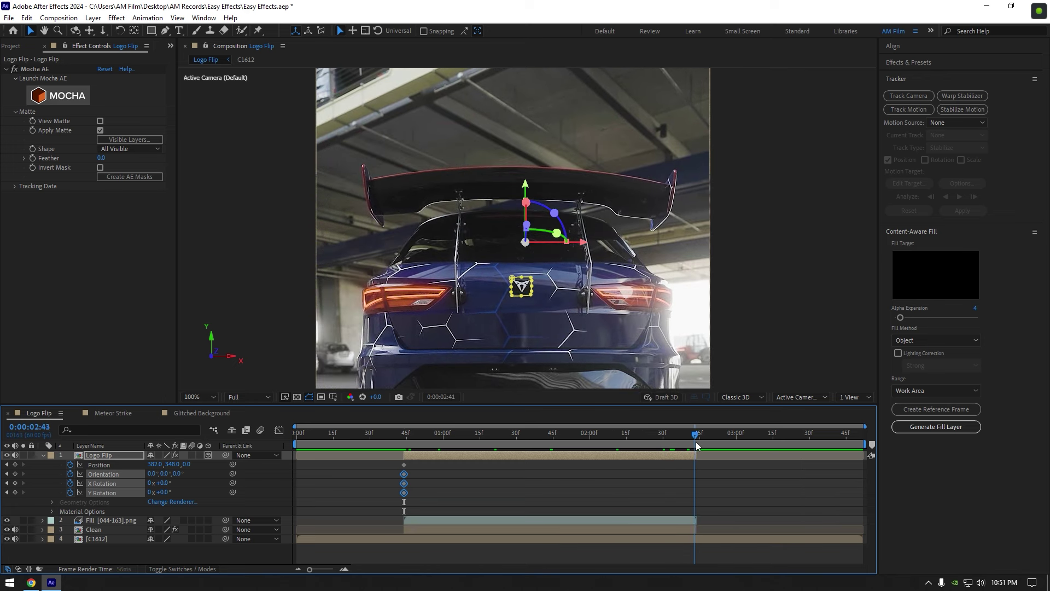
left_click(15, 464)
left_click(15, 474)
left_click(16, 484)
left_click(15, 493)
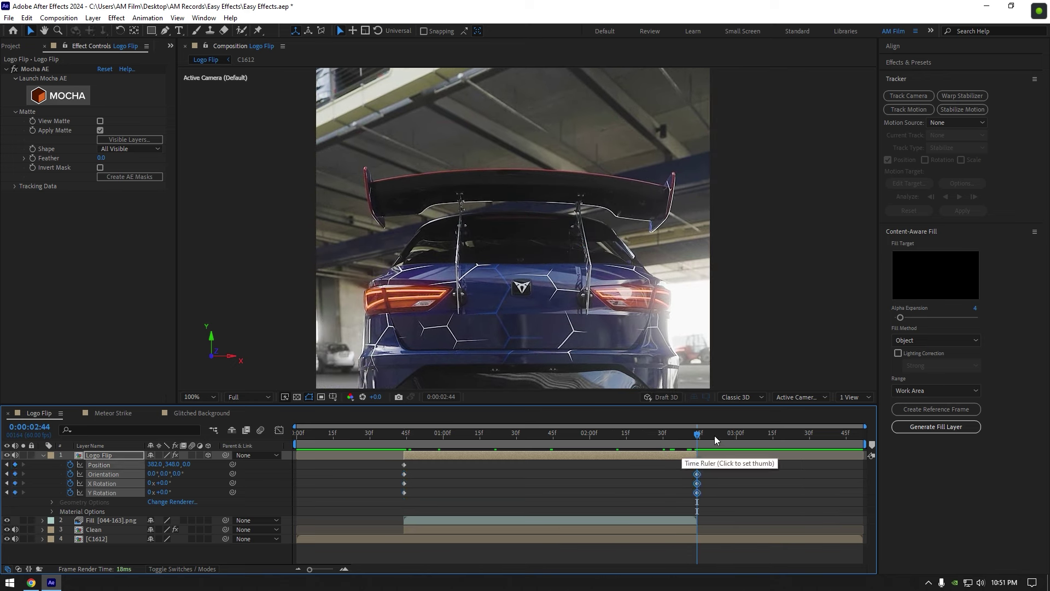
Step: At 0:01:03, move the logo to 382.0, 583.1, -681.0 and set Y Rotation to 1x
left_click(376, 436)
mouse_move(377, 436)
left_mouse_down()
mouse_move(444, 434)
mouse_move(454, 450)
left_mouse_up()
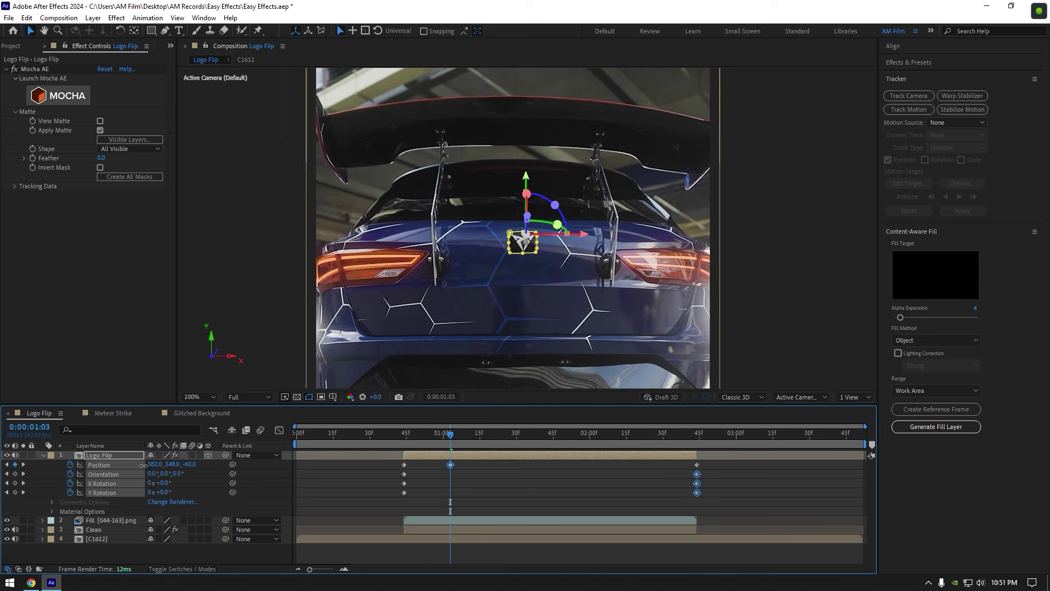
left_click_drag(188, 467, 91, 465)
scroll(526, 199, "down", 2)
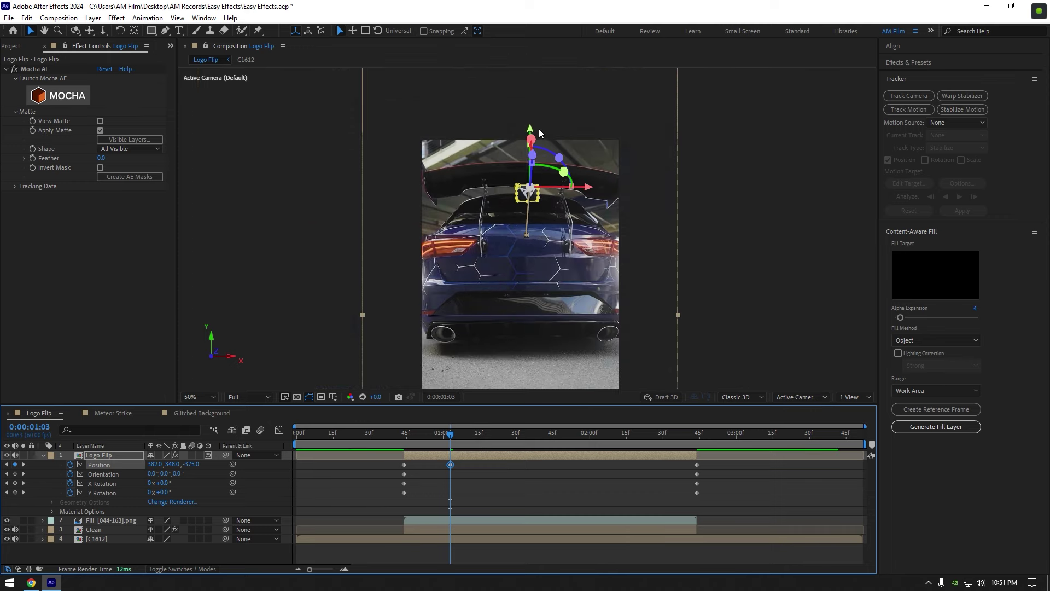
left_click_drag(532, 133, 529, 215)
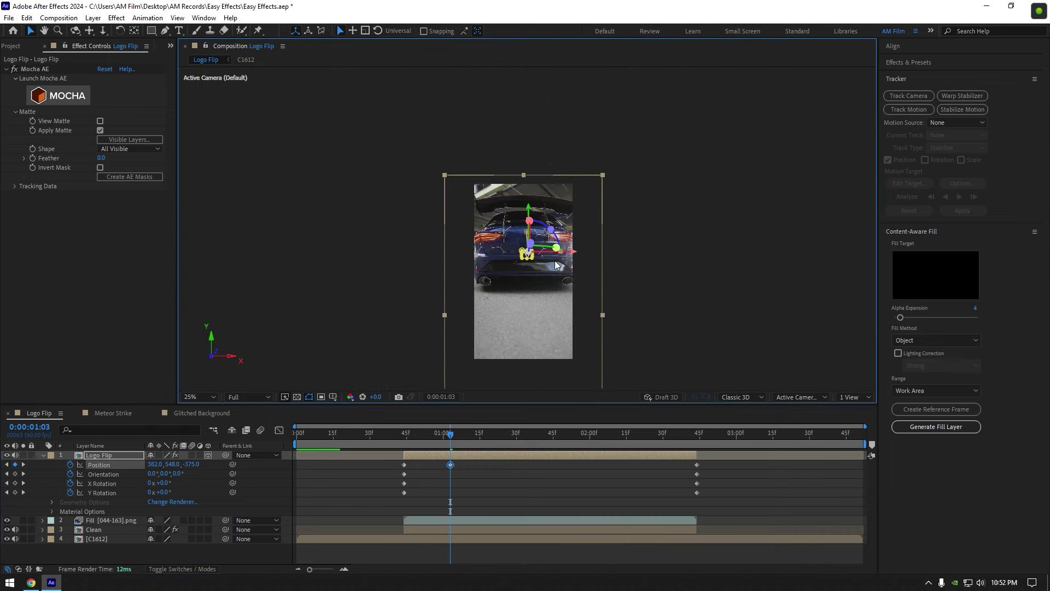
left_click_drag(174, 465, 185, 465)
left_click_drag(539, 187, 539, 222)
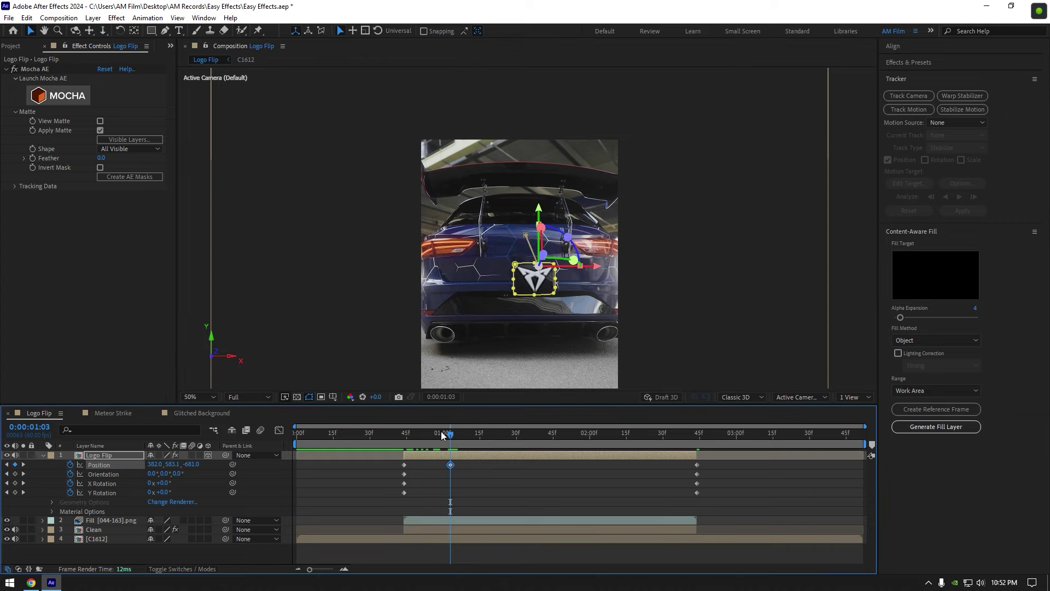
left_click(149, 492)
type("1")
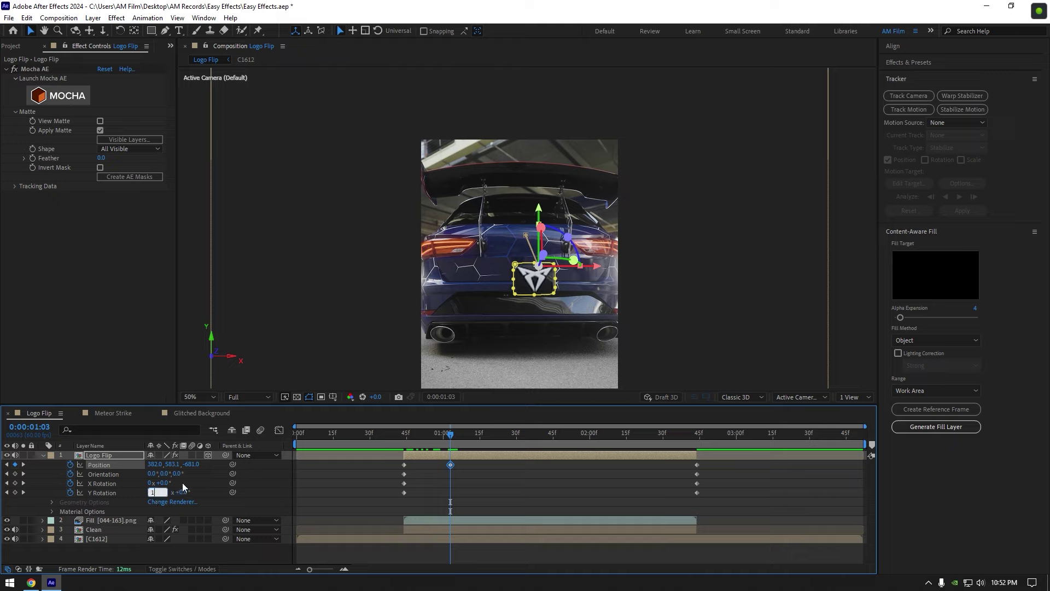
key("Return")
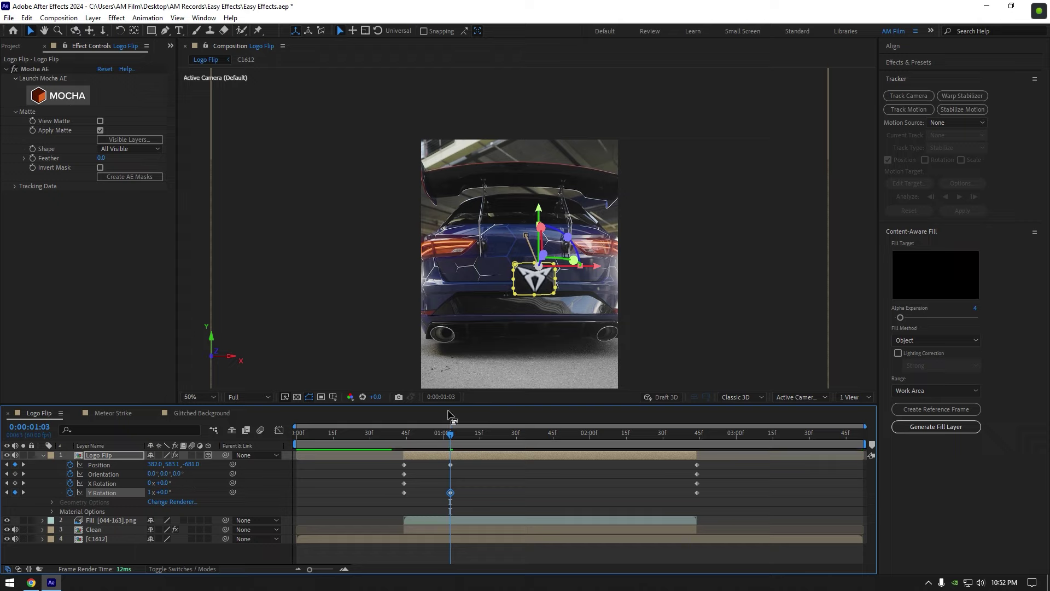
Step: Copy the 0:01:03 Position and Y Rotation keyframes and paste them at 0:02:10
left_click(398, 435)
key("space")
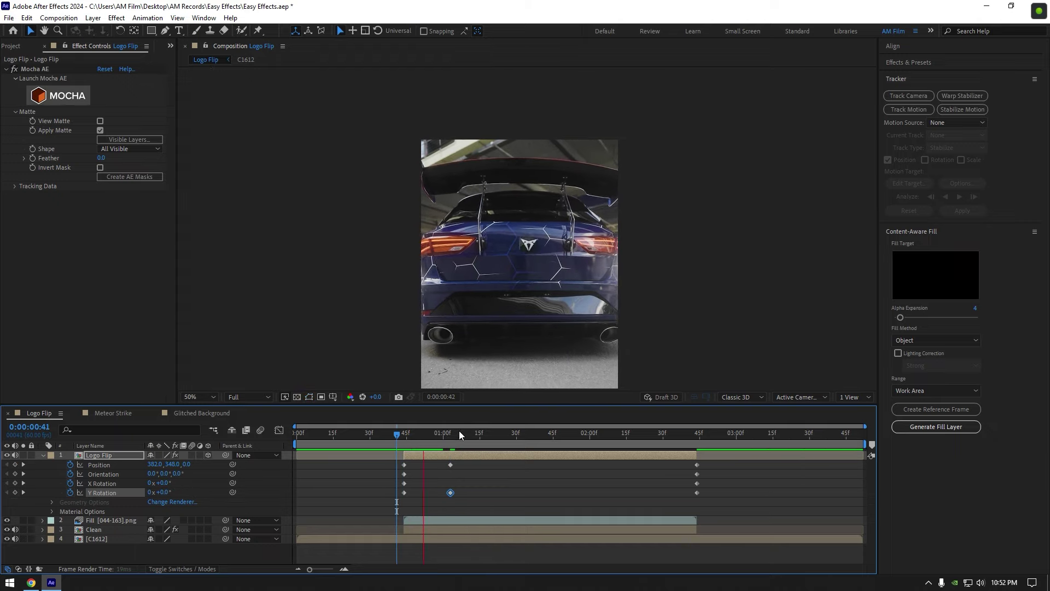
key("space")
mouse_move(398, 444)
left_mouse_down()
mouse_move(631, 446)
mouse_move(615, 446)
left_mouse_up()
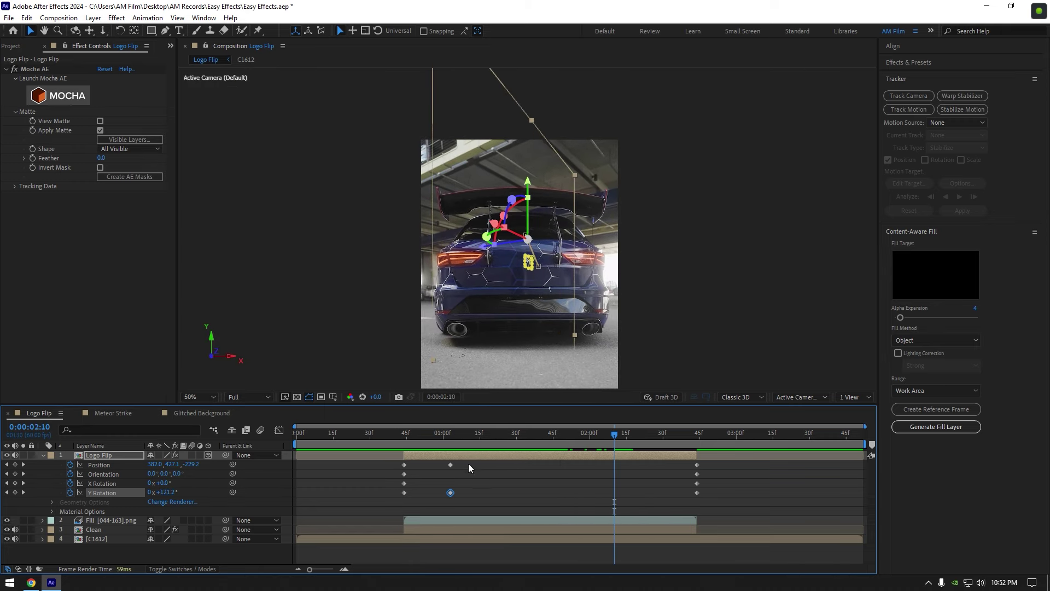
left_click_drag(469, 460, 444, 497)
key("ctrl+c")
key("ctrl+v")
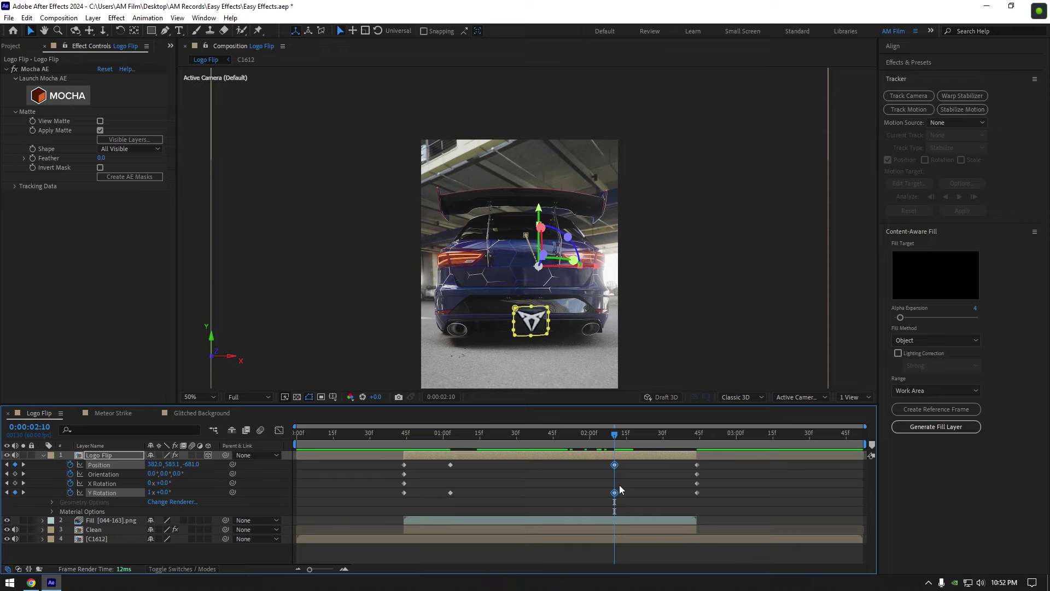
Step: Preview the flip from 0:00:35 and select all the logo's keyframes
left_click(381, 434)
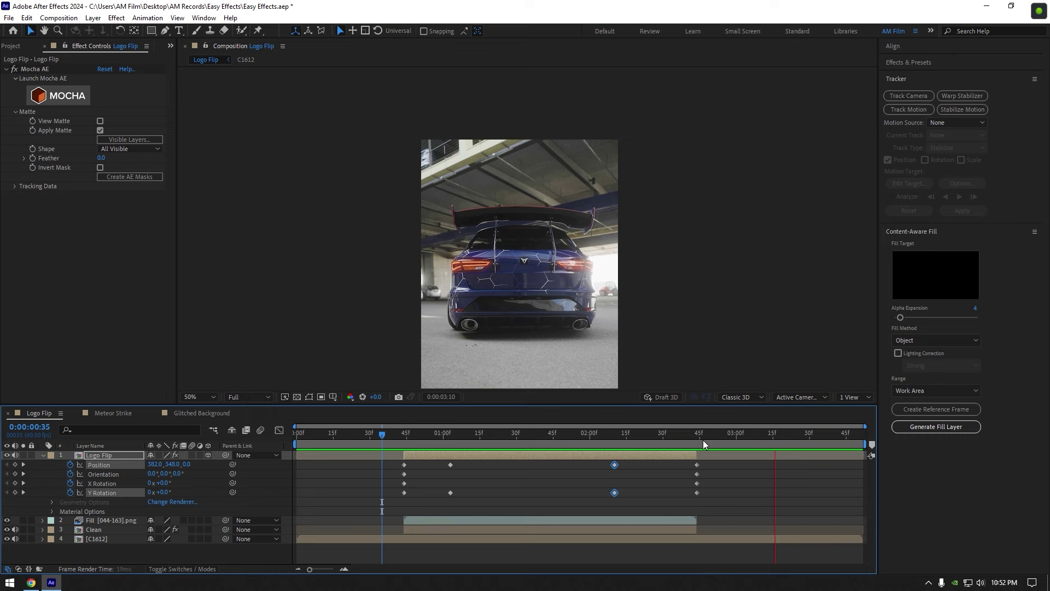
left_click(482, 444)
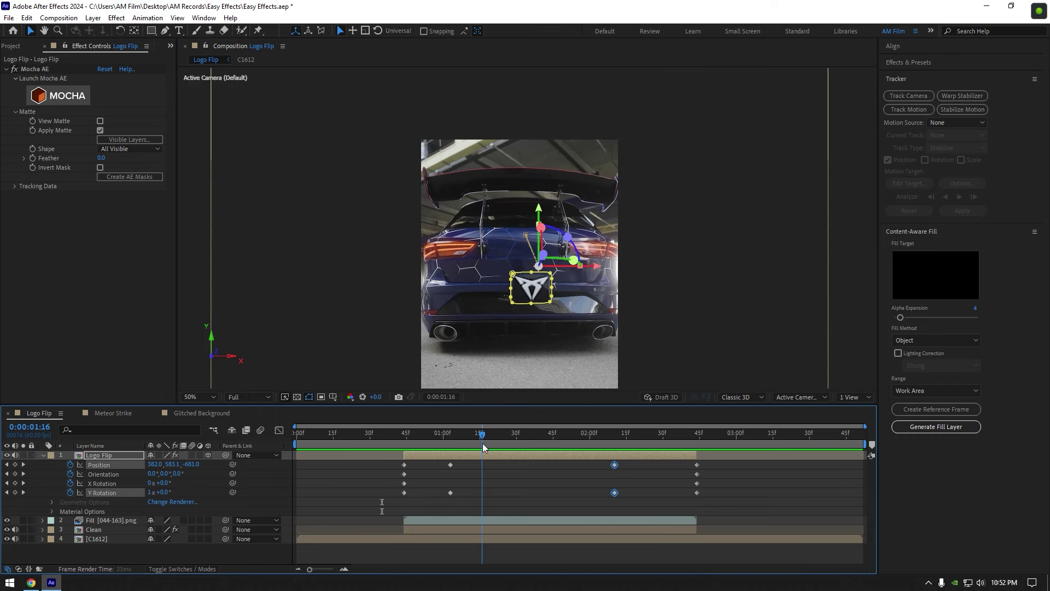
left_click_drag(394, 462, 712, 502)
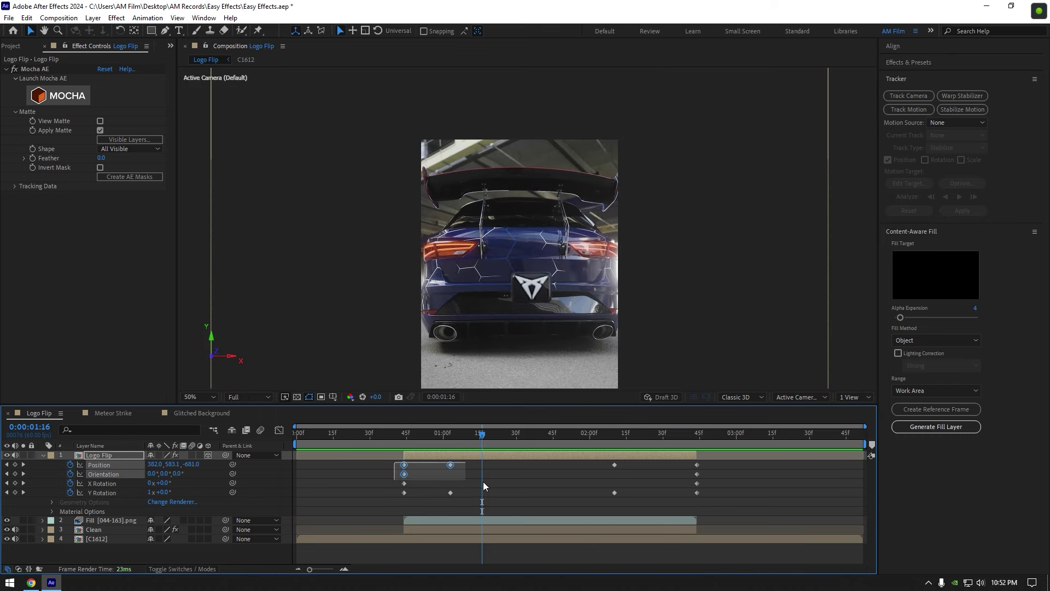
Step: Apply Easy Ease to all keyframes and show the Graph Editor's speed graph
key("F9")
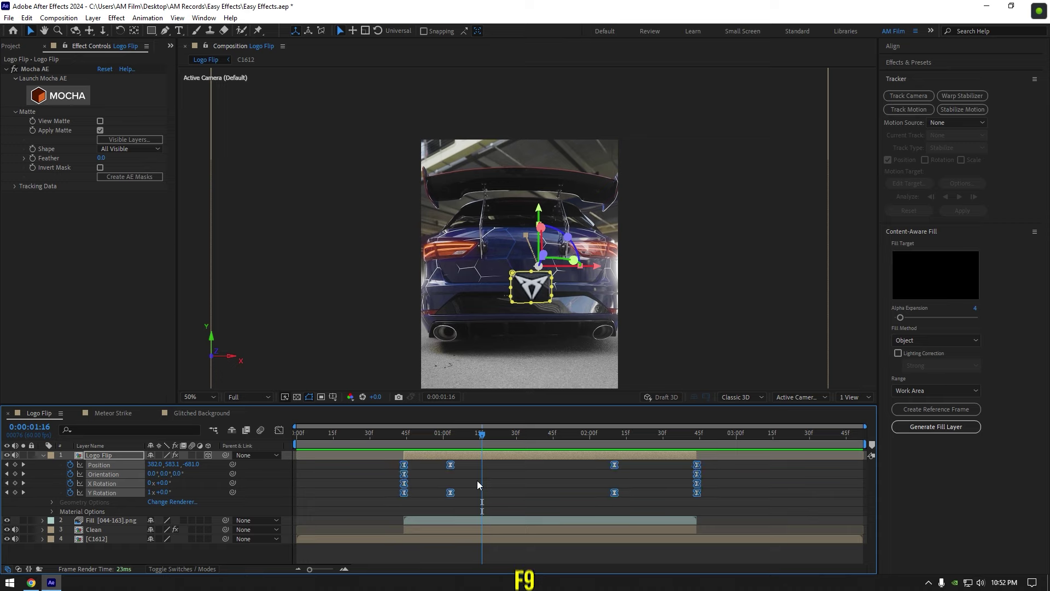
left_click(279, 430)
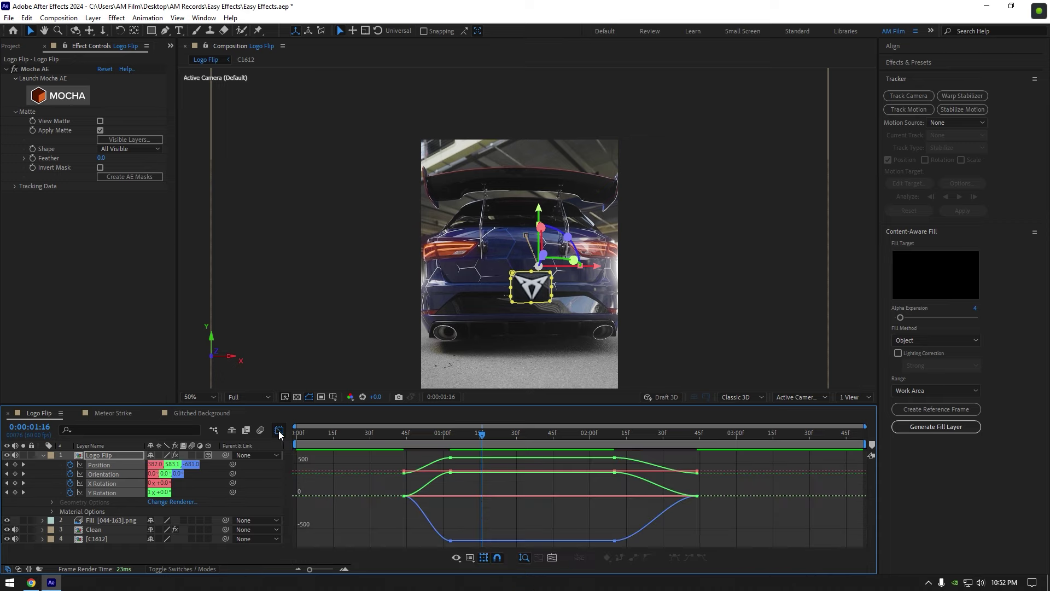
right_click(368, 501)
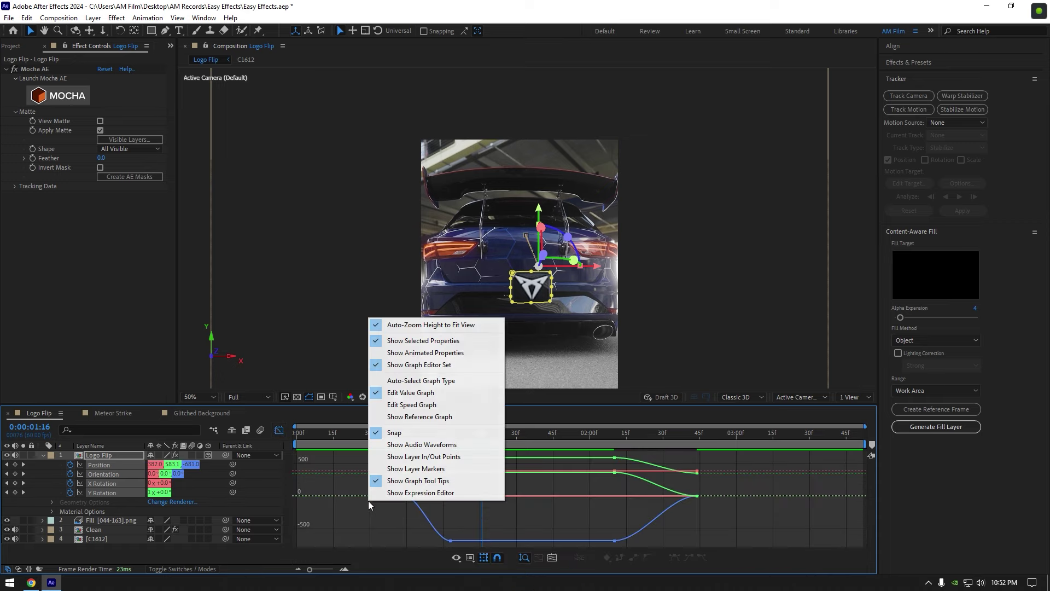
left_click(437, 407)
Step: Sharpen both eases' speed peaks with the influence handles and preview the animation
mouse_move(470, 506)
left_mouse_down()
mouse_move(426, 532)
mouse_move(397, 525)
left_mouse_up()
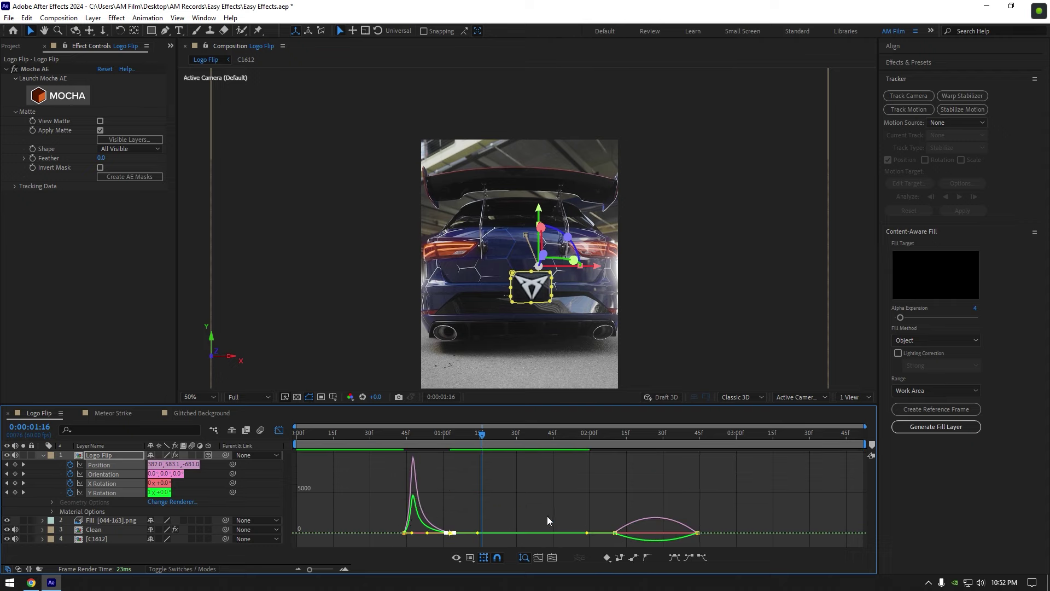
mouse_move(580, 506)
left_mouse_down()
mouse_move(636, 542)
mouse_move(681, 459)
left_mouse_up()
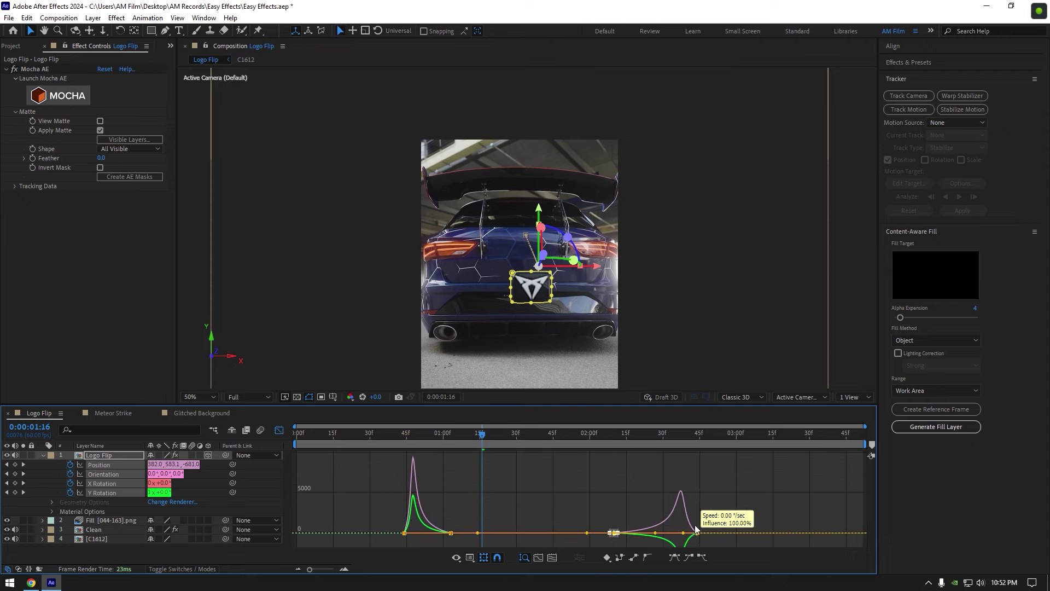
left_click_drag(490, 430, 376, 431)
key("space")
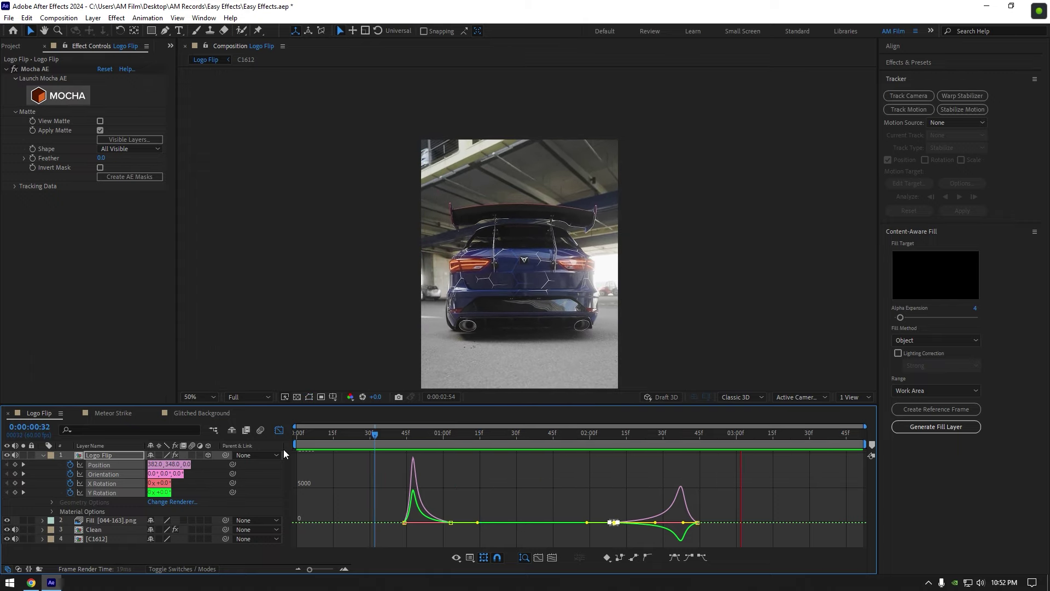
Step: Return to keyframe view and preview the logo animation from 0:00:12 to the flip start
key("space")
left_click(280, 431)
left_click(327, 433)
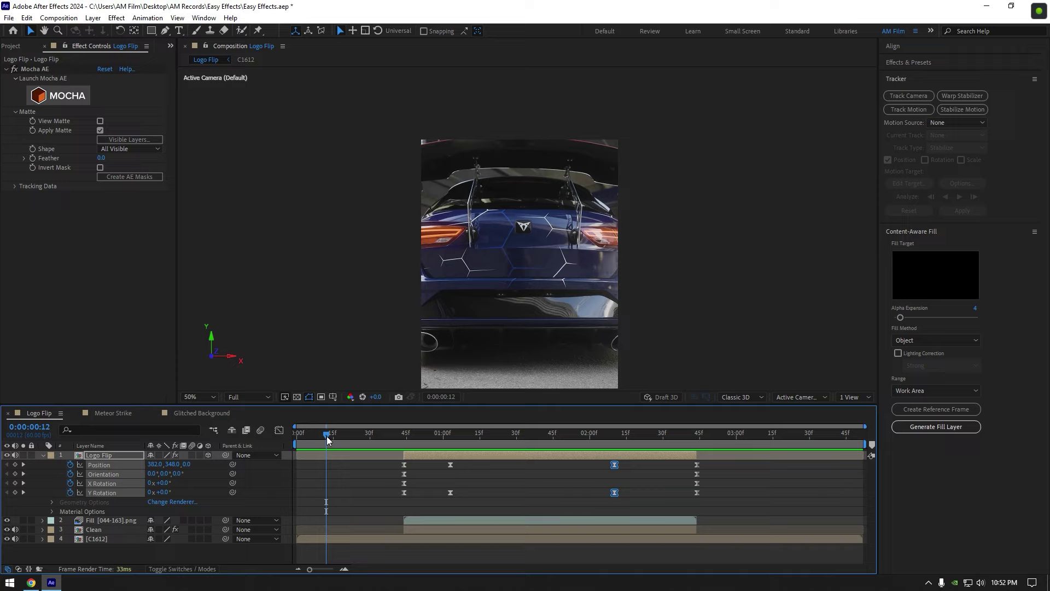
key("space")
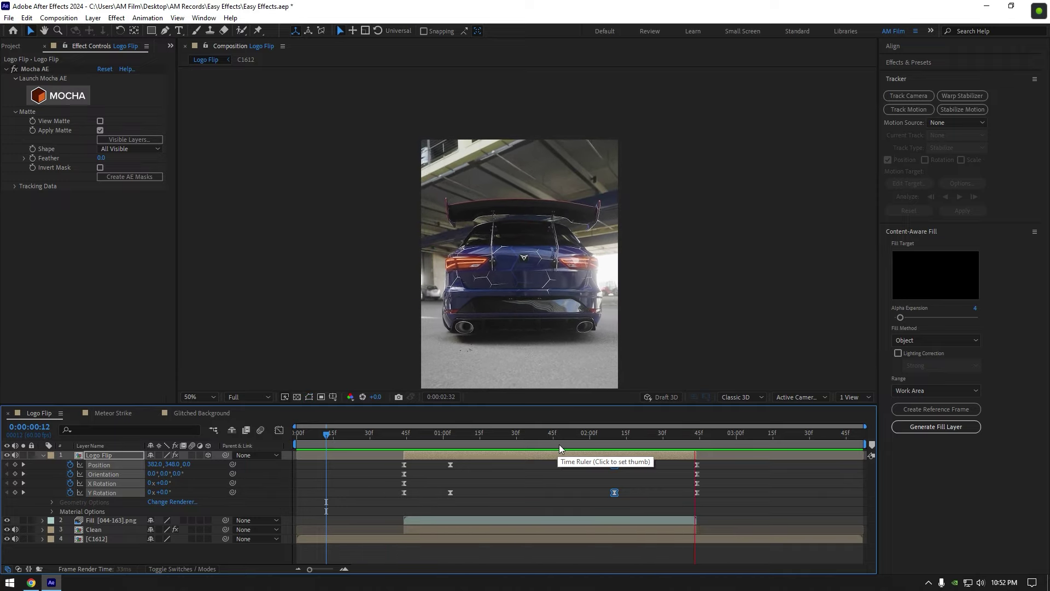
left_click_drag(559, 444, 392, 439)
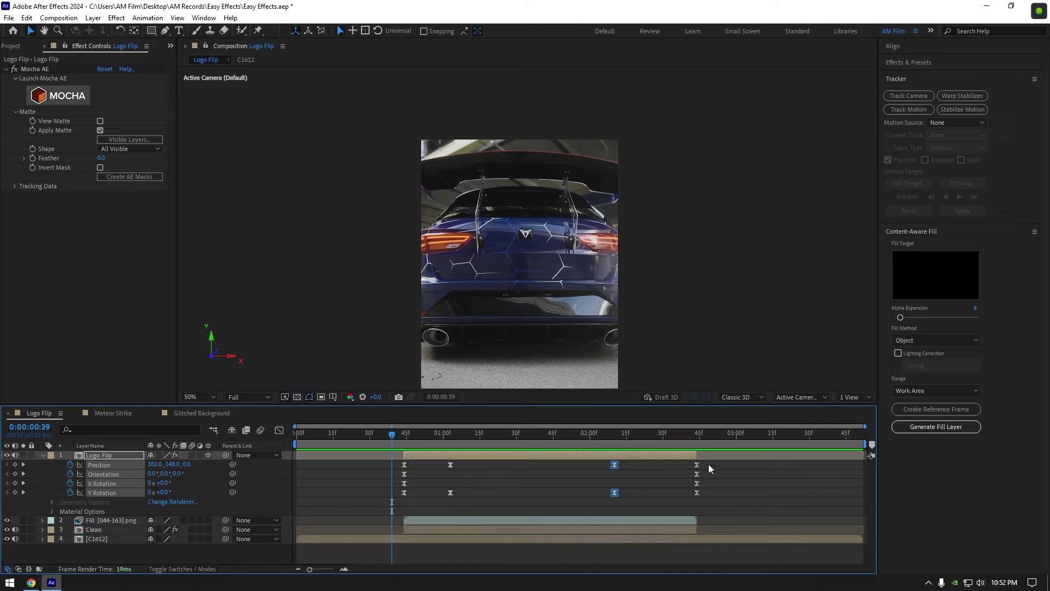
Step: Compress Logo Flip's Position, Orientation and Rotation keyframes for a faster flip, then preview it
left_click_drag(709, 464, 401, 490)
left_click_drag(696, 492, 565, 491, "alt")
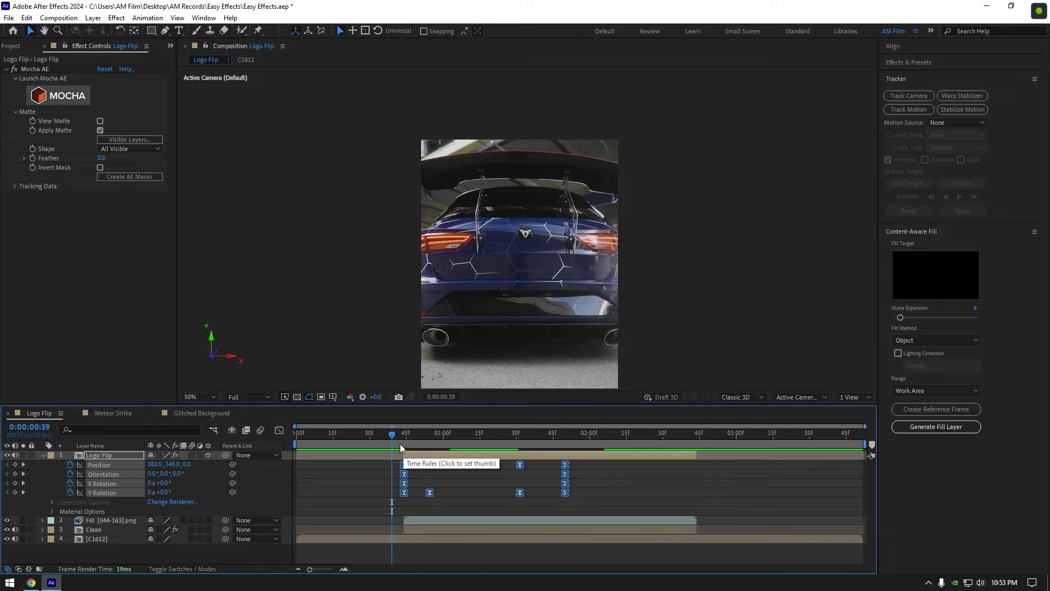
left_click_drag(400, 442, 374, 441)
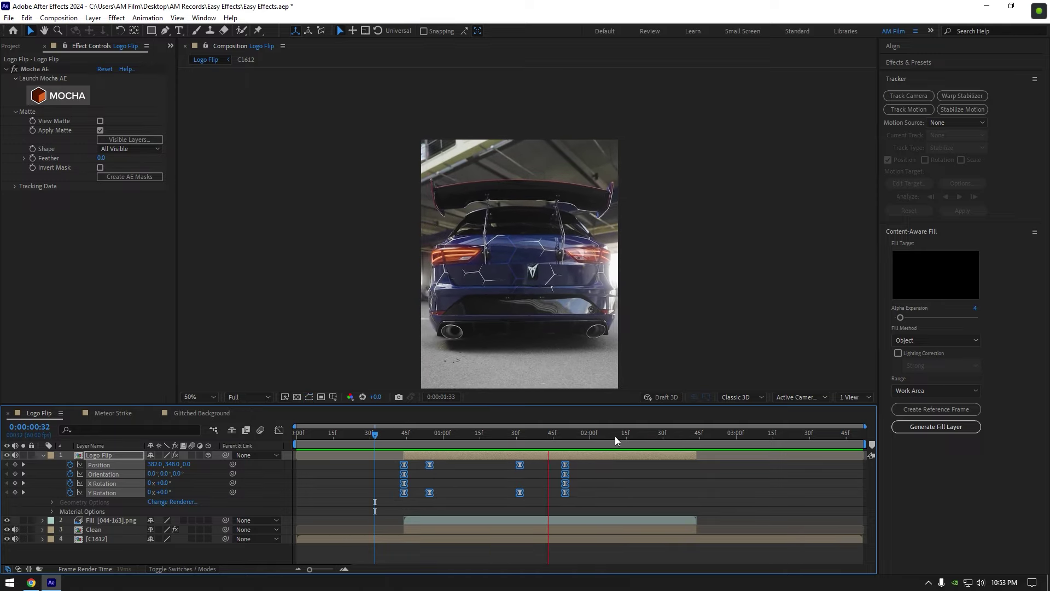
key("space")
left_click_drag(411, 438, 404, 437)
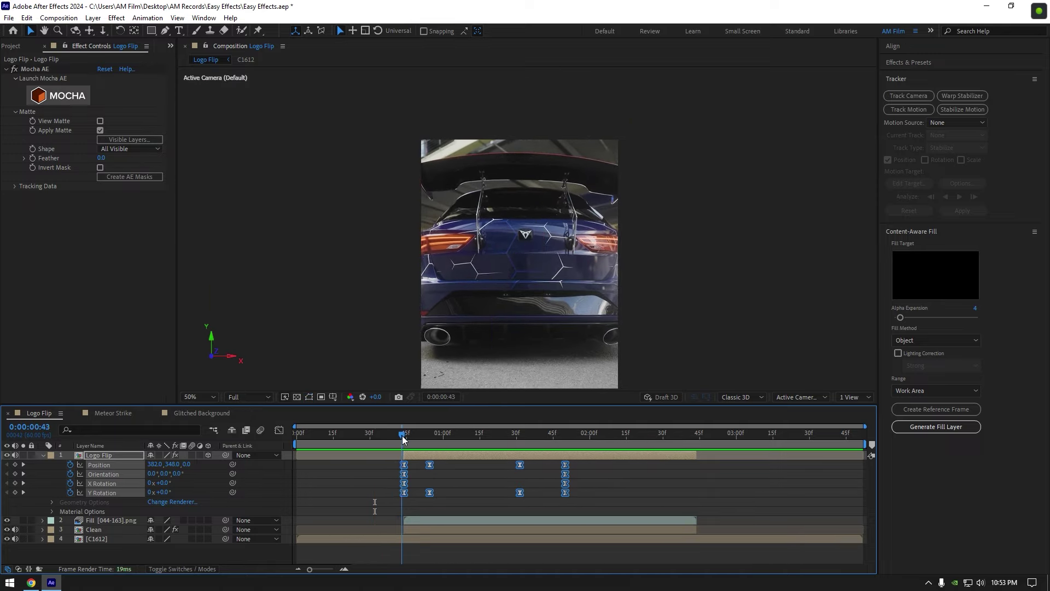
key("u")
scroll(522, 224, "up", 2)
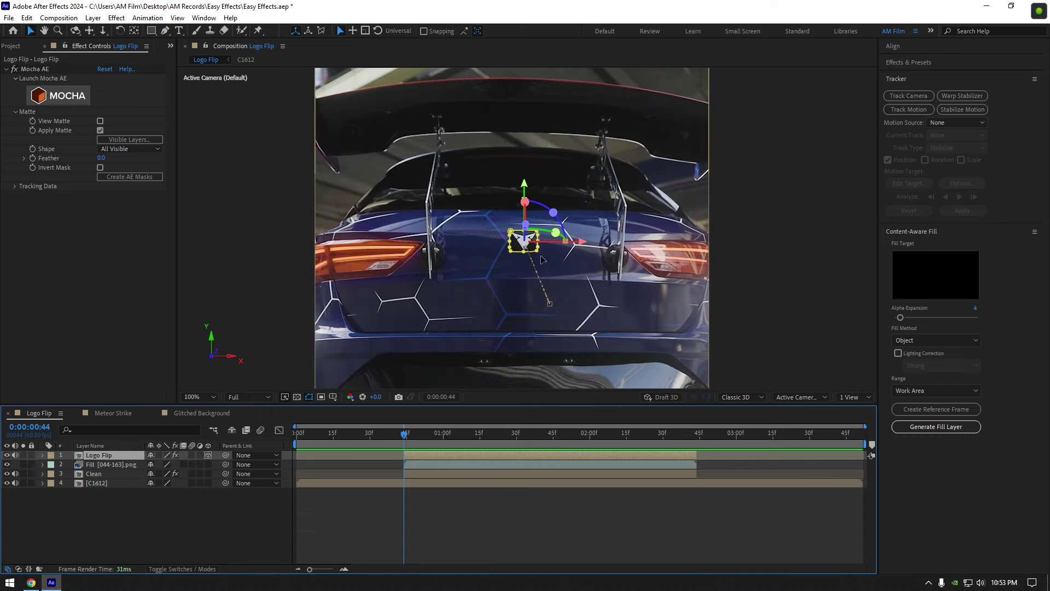
Step: Apply Saber to Logo Flip with the Add composite setting
left_click_drag(416, 437, 431, 433)
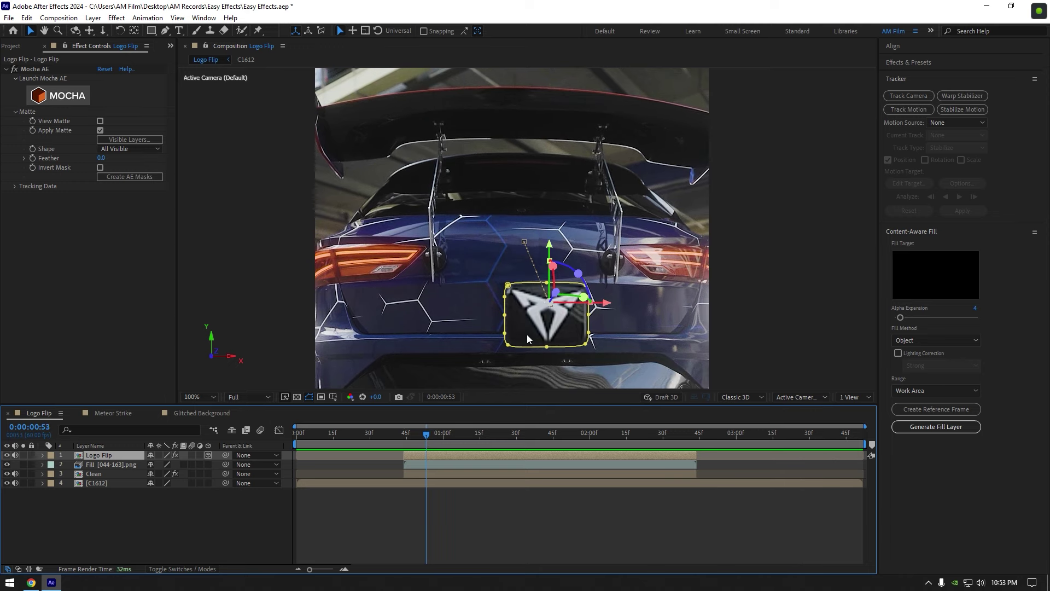
key("ctrl+space")
type("saber")
key("Return")
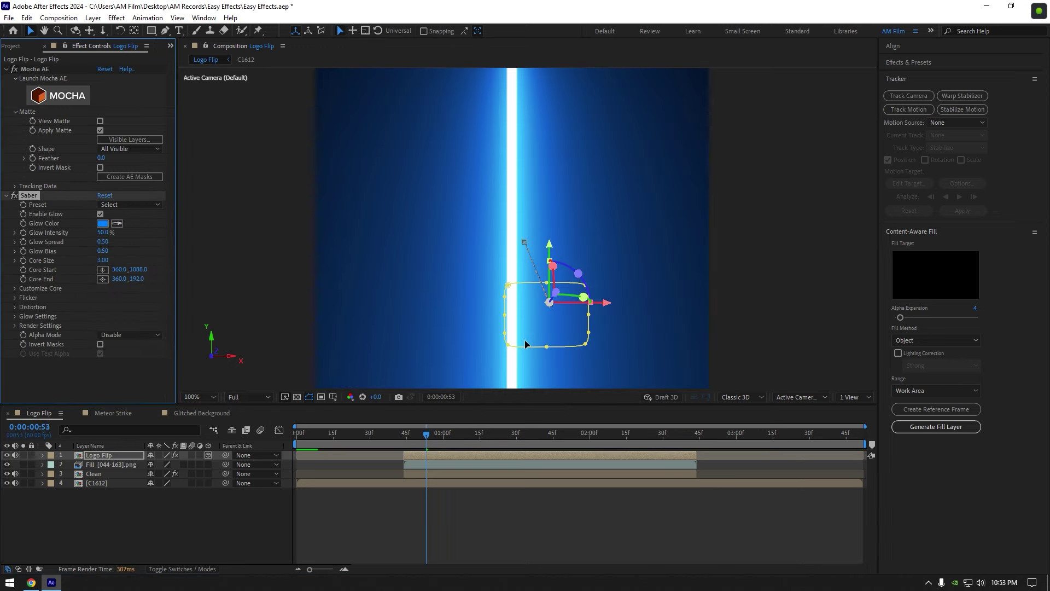
left_click(13, 325)
left_click(125, 398)
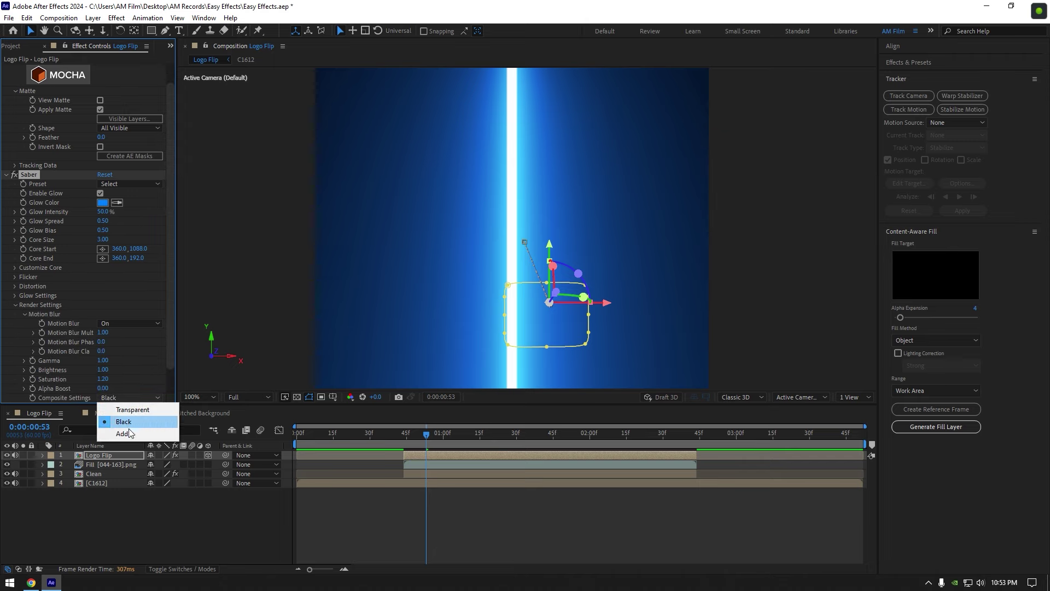
left_click(114, 435)
Step: Set Saber's Core Type to Layer Masks so the glow follows the logo outline
left_click(15, 270)
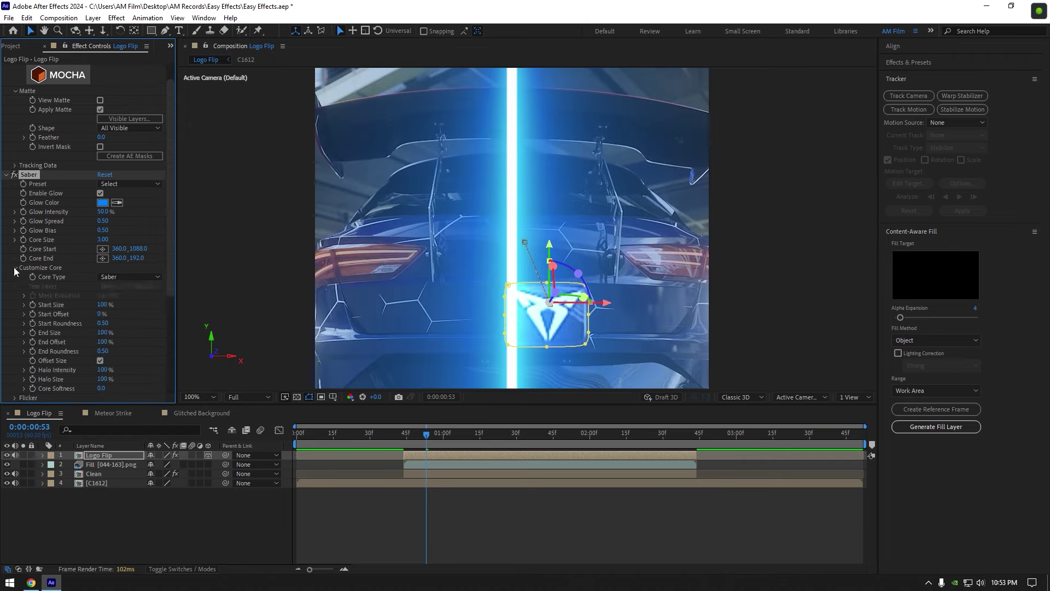
left_click(121, 279)
left_click(131, 299)
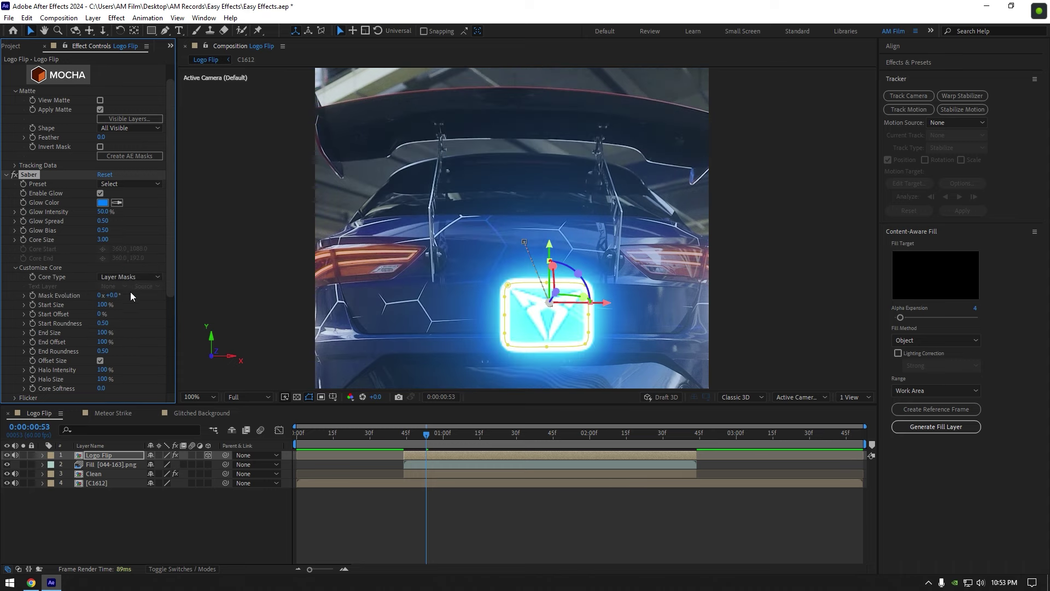
mouse_move(393, 435)
left_mouse_down()
mouse_move(569, 437)
mouse_move(433, 437)
left_mouse_up()
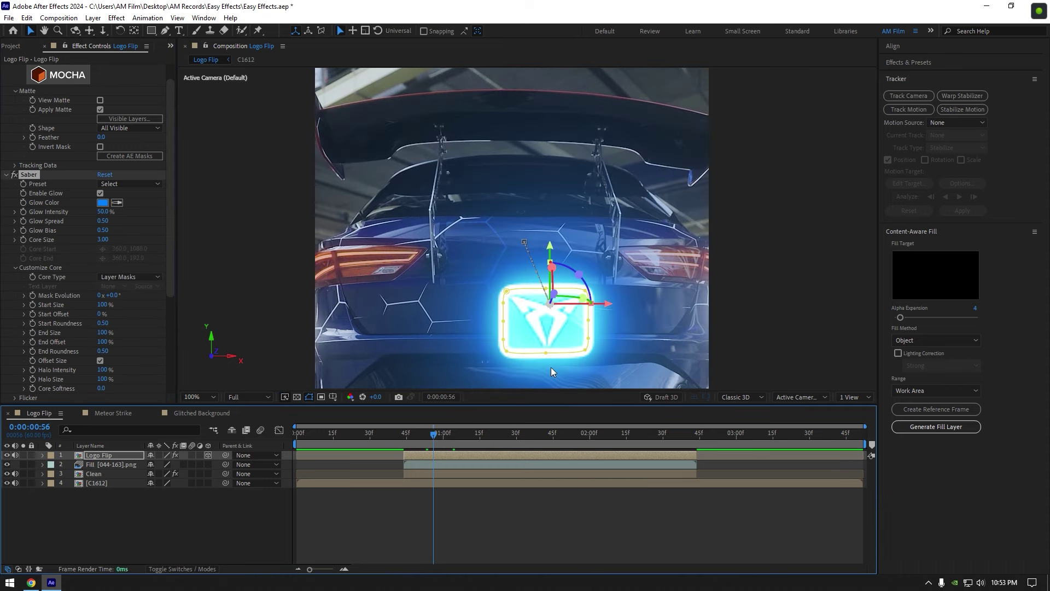
Step: Apply the Energize Saber preset and choose a cyan glow colour
left_click(149, 186)
left_click(160, 101)
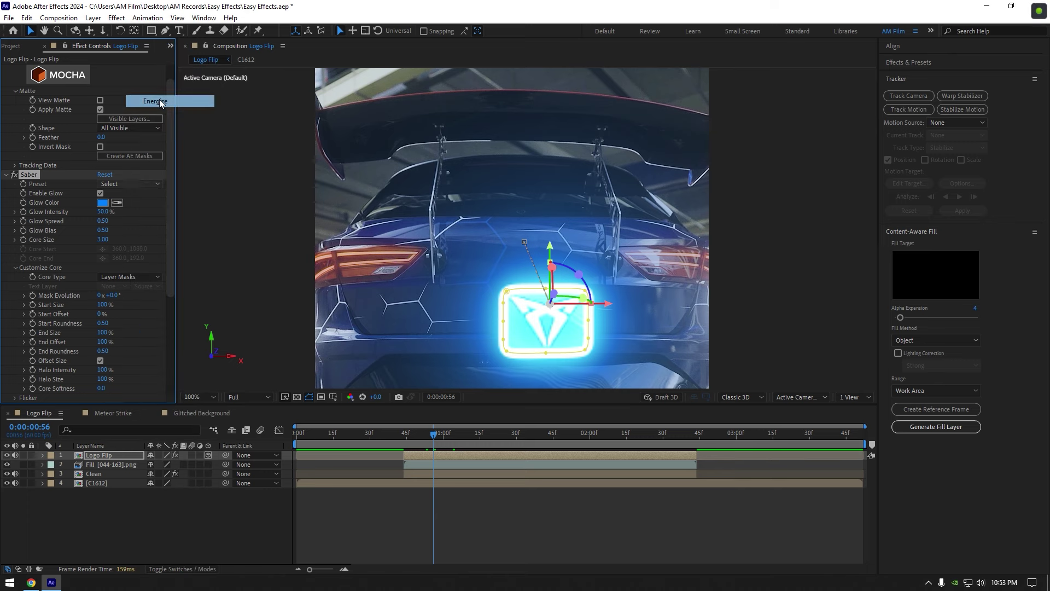
left_click_drag(104, 240, 98, 241)
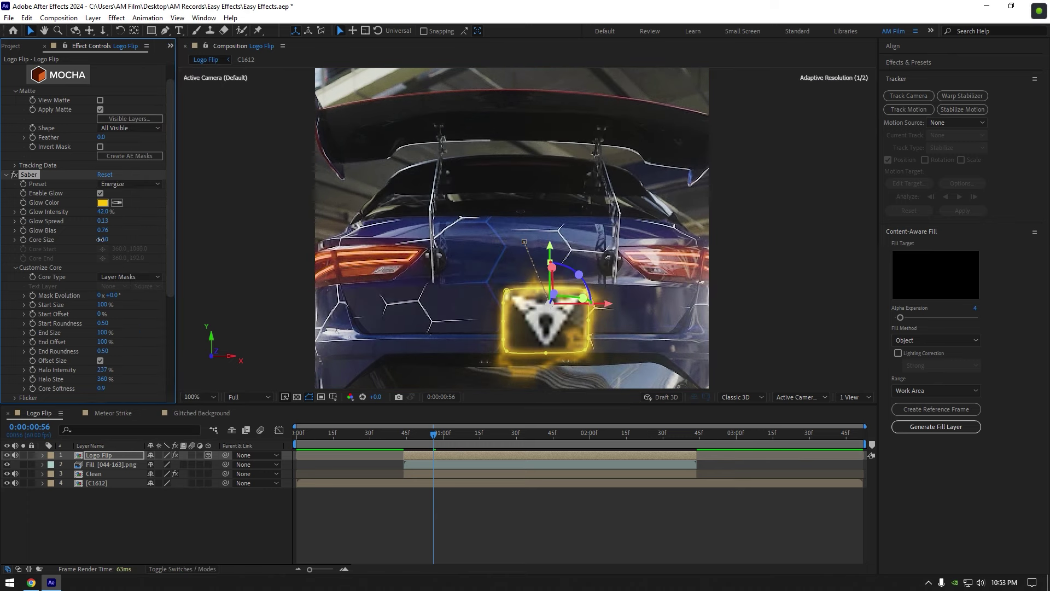
scroll(133, 286, "down", 3)
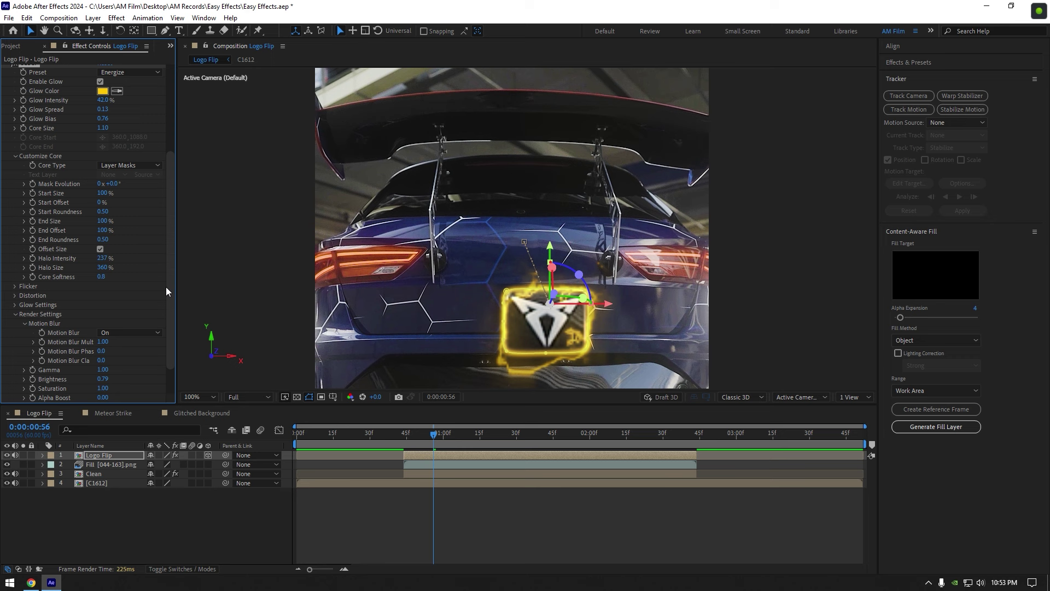
scroll(133, 286, "up", 4)
left_click(103, 223)
left_click(510, 367)
Step: Confirm the cyan colour, then keyframe End Offset at 0% (frame 44) and 100% (frame 52)
left_click(595, 296)
left_click_drag(434, 433, 405, 437)
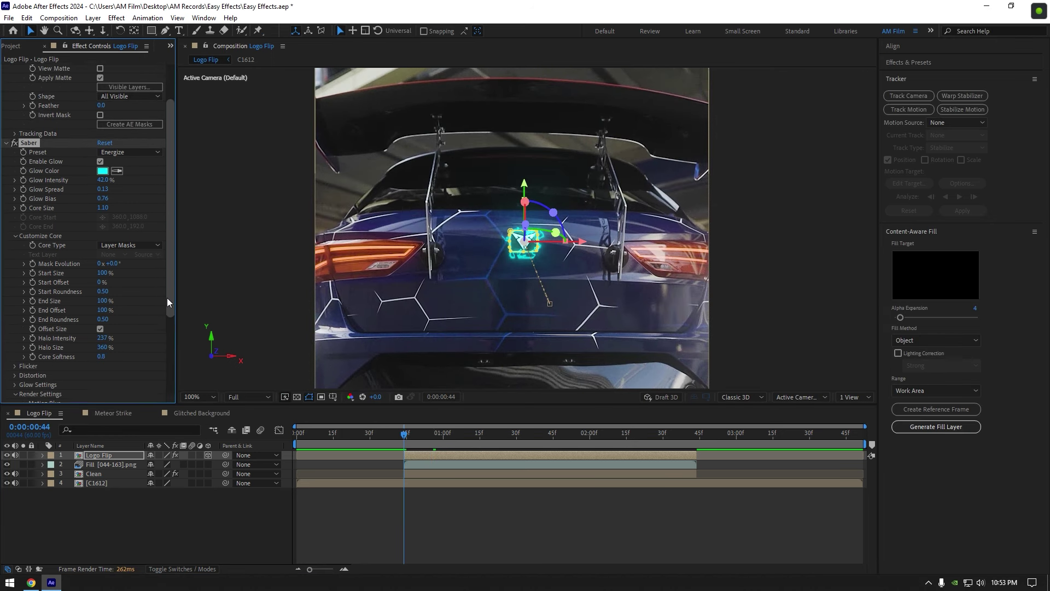
scroll(165, 318, "down", 3)
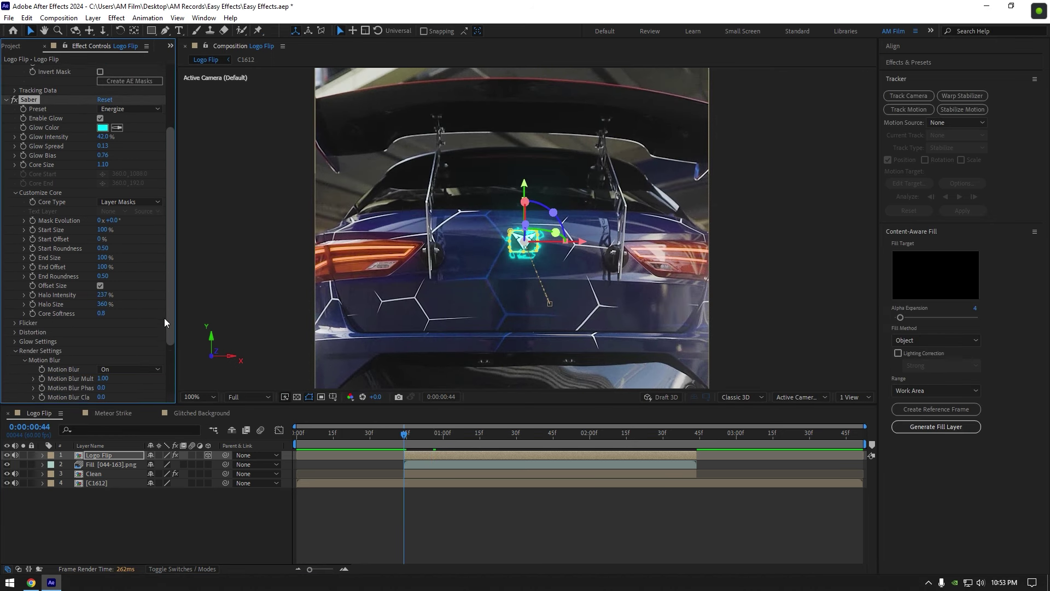
left_click(104, 264)
key("Return")
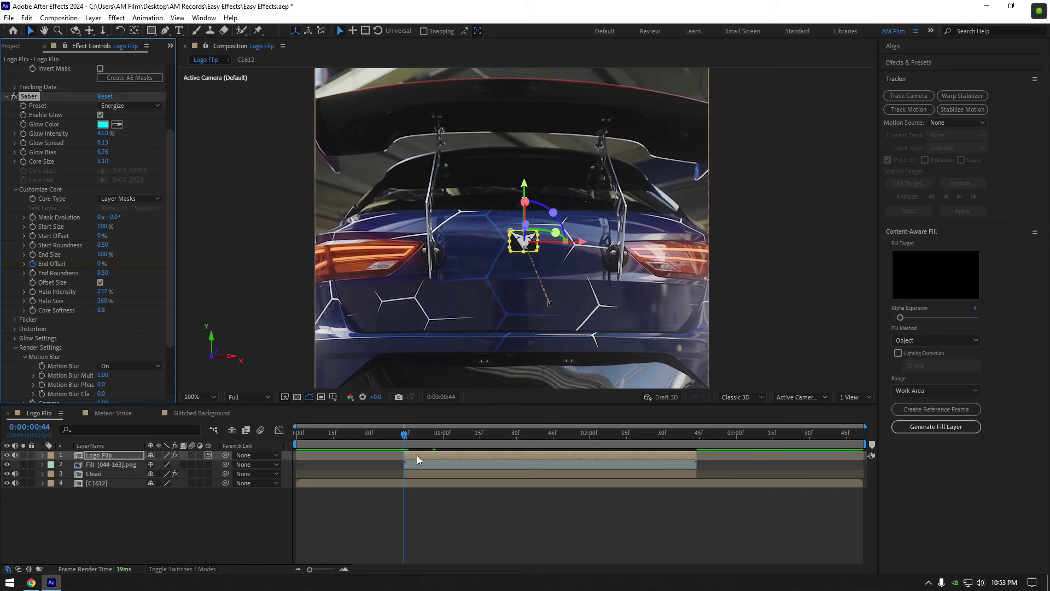
left_click_drag(408, 438, 426, 437)
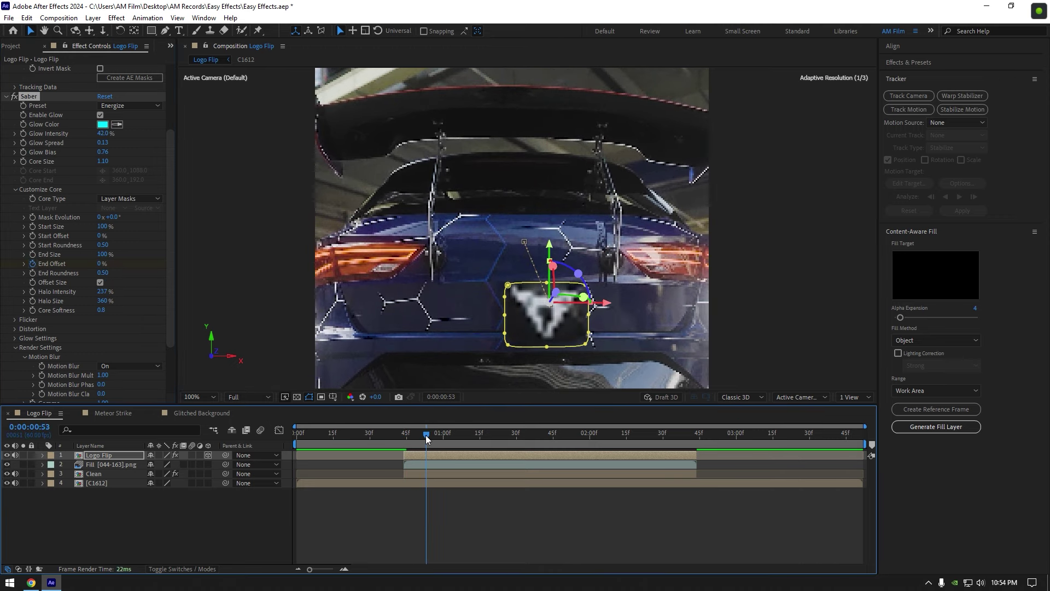
key("ctrl+z")
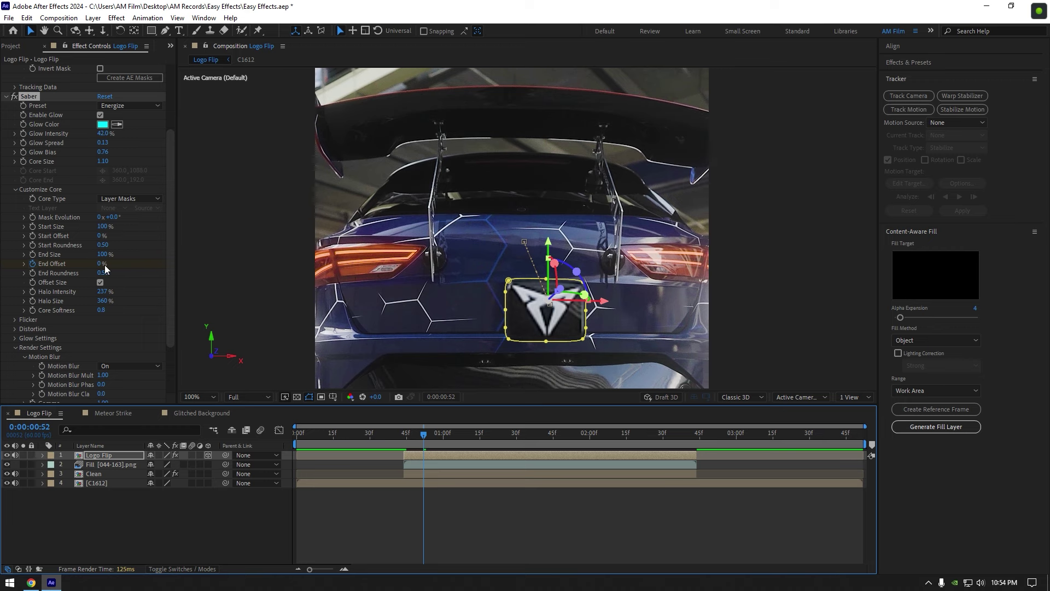
Step: Move to 0:00:01:50, where the logo settles back, and edit Saber's Start Offset
left_click_drag(470, 436, 507, 442)
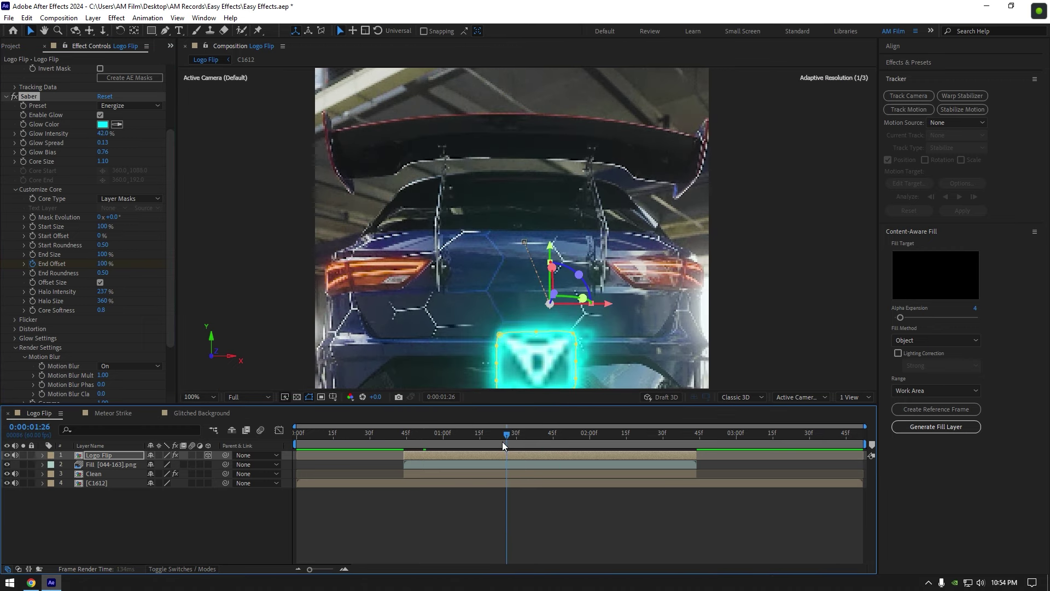
left_click(34, 236)
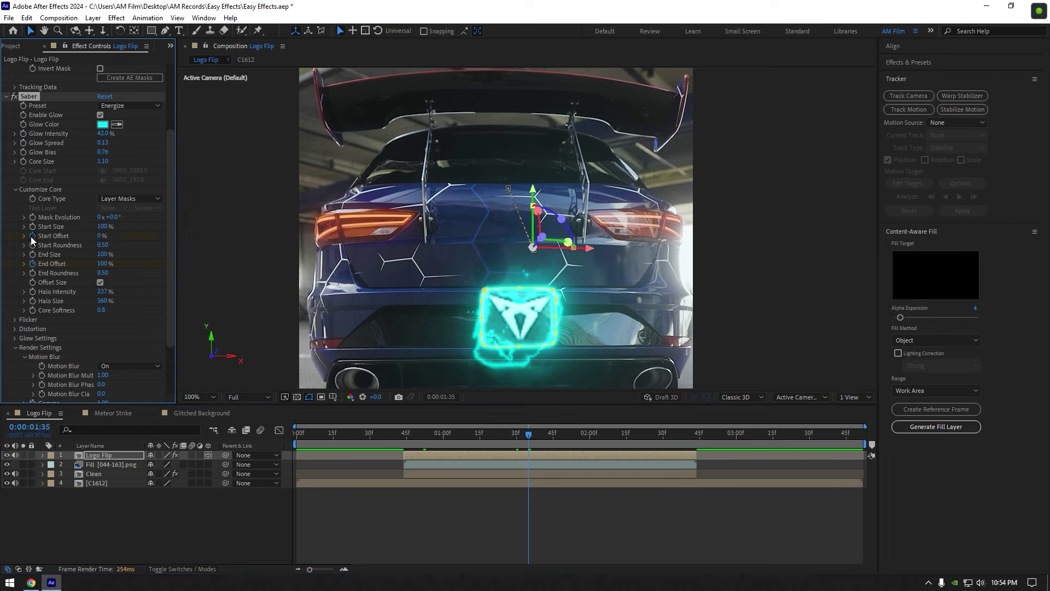
left_click_drag(534, 438, 564, 437)
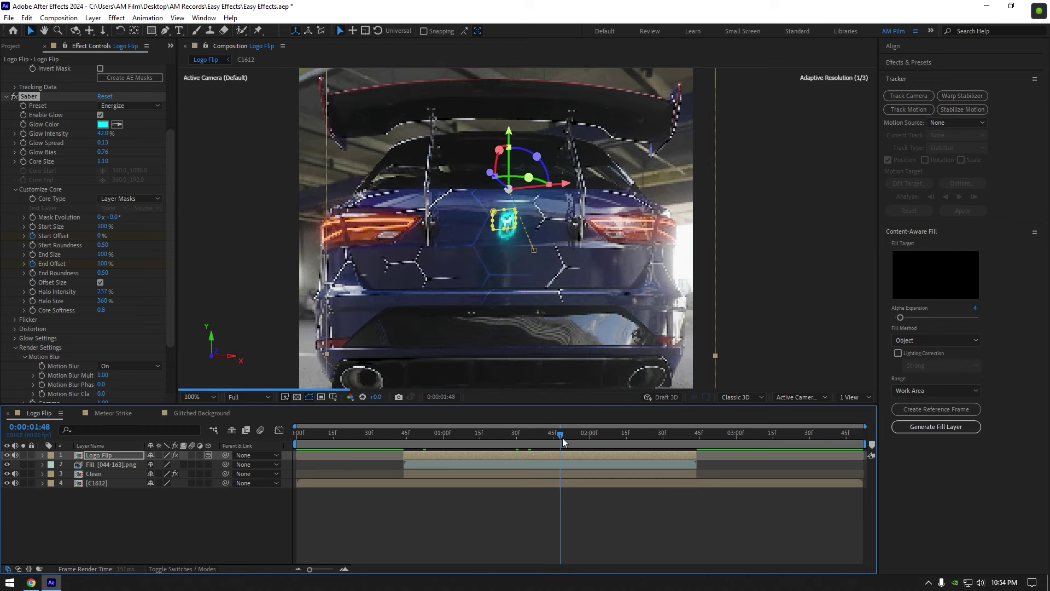
left_click(99, 235)
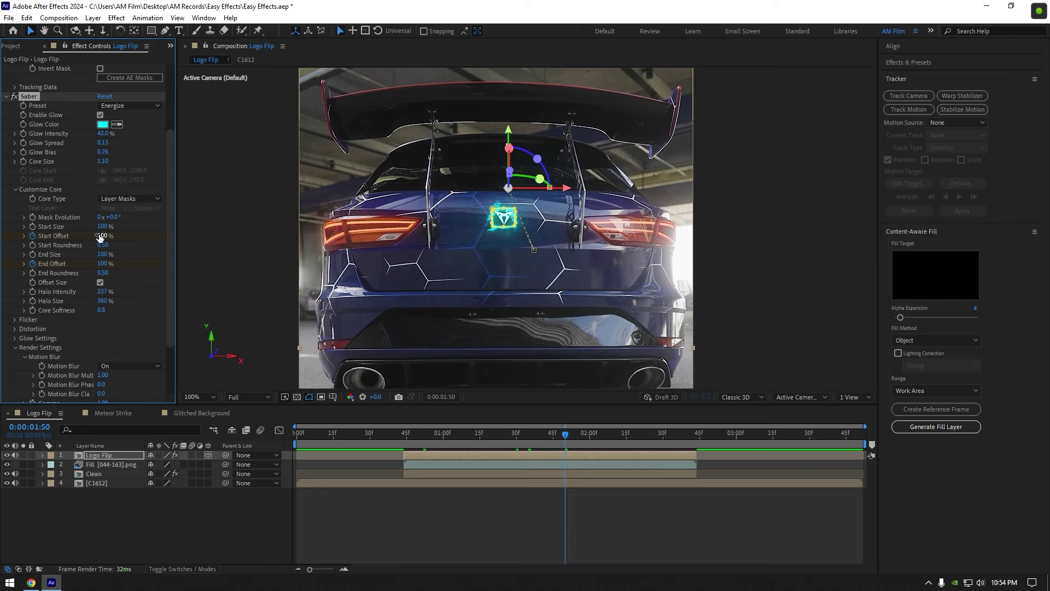
type("0")
Step: Commit a 100% Start Offset keyframe at 0:00:01:50 and preview the flip from before it starts
key("Return")
left_click(390, 433)
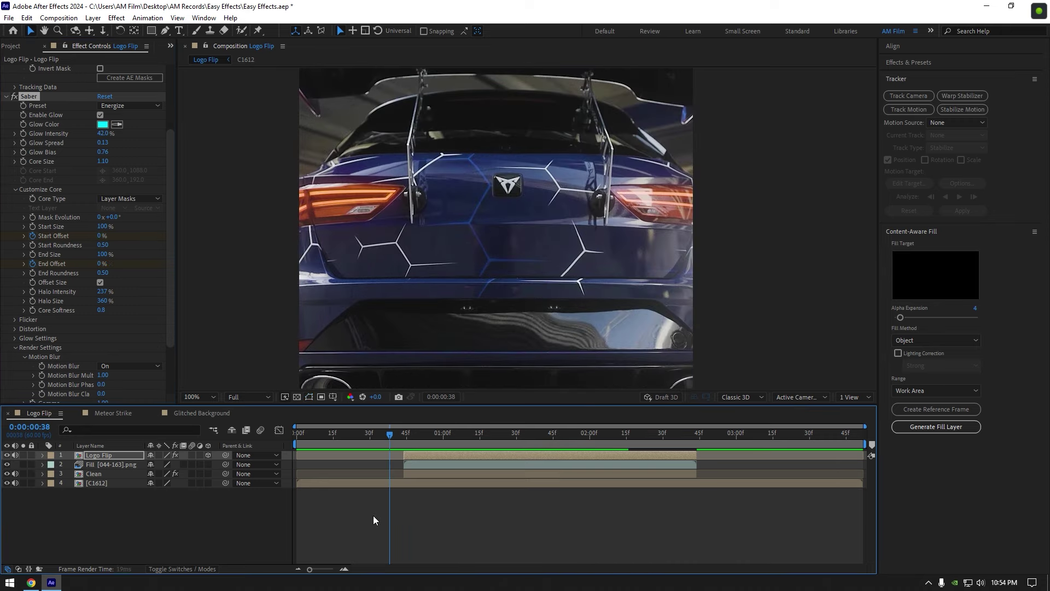
key("space")
key("space")
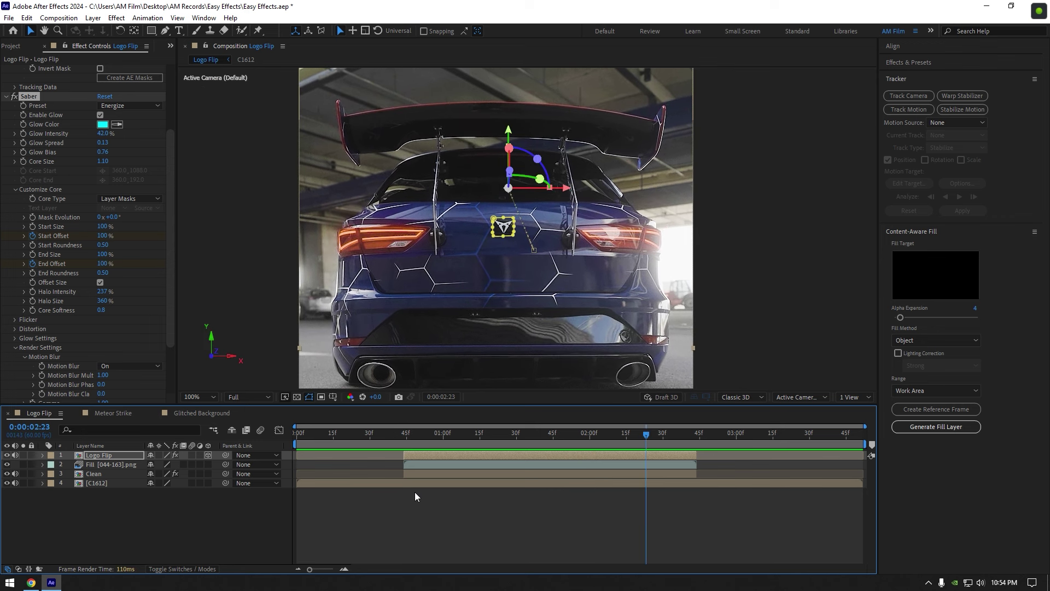